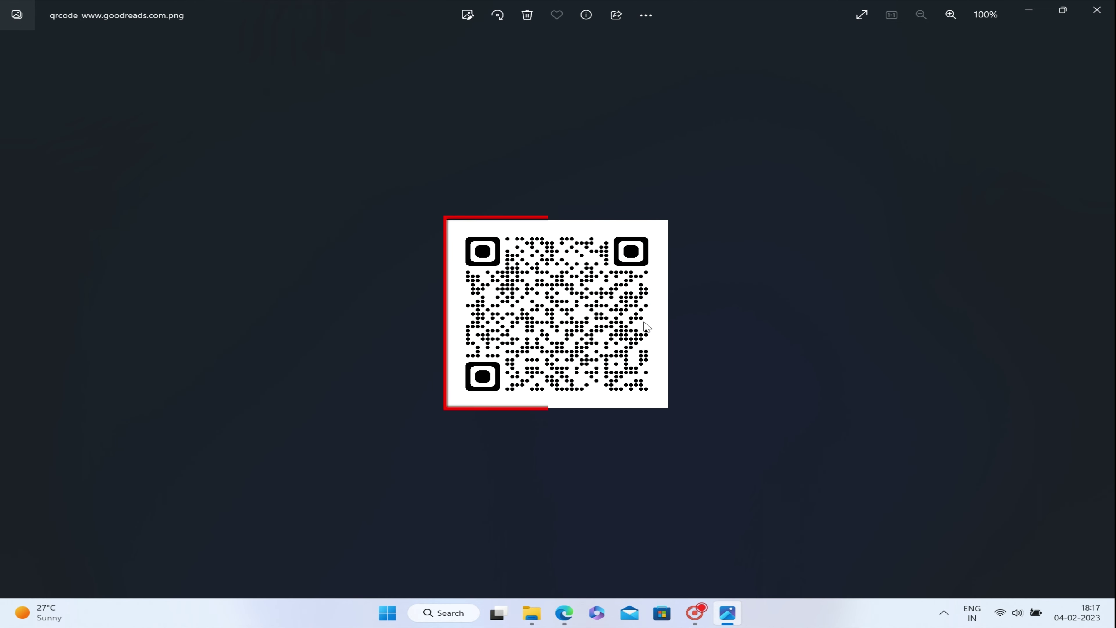
Bring up the share options for the Goodreads QR code image in Photos.
click(607, 20)
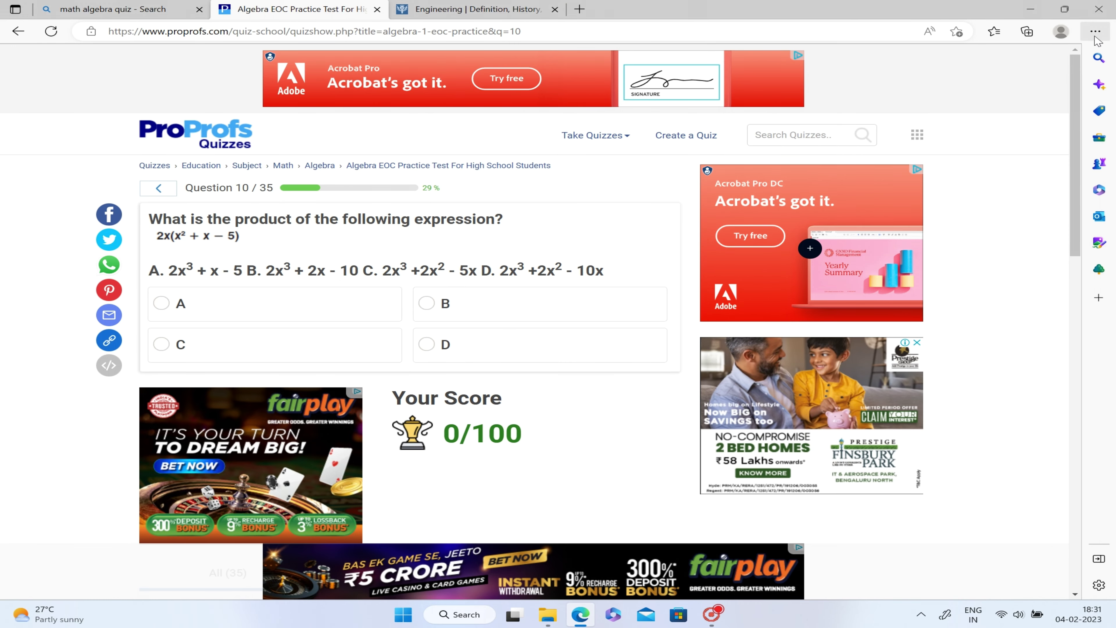
Launch Maths Solver from Edge's More tools menu.
click(1095, 32)
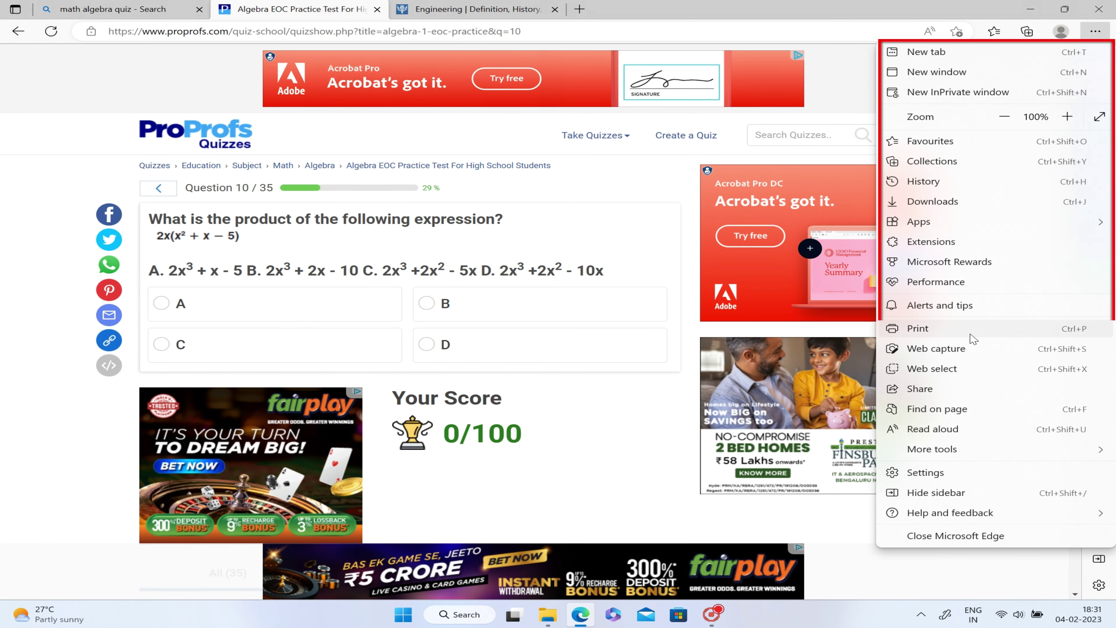
click(958, 448)
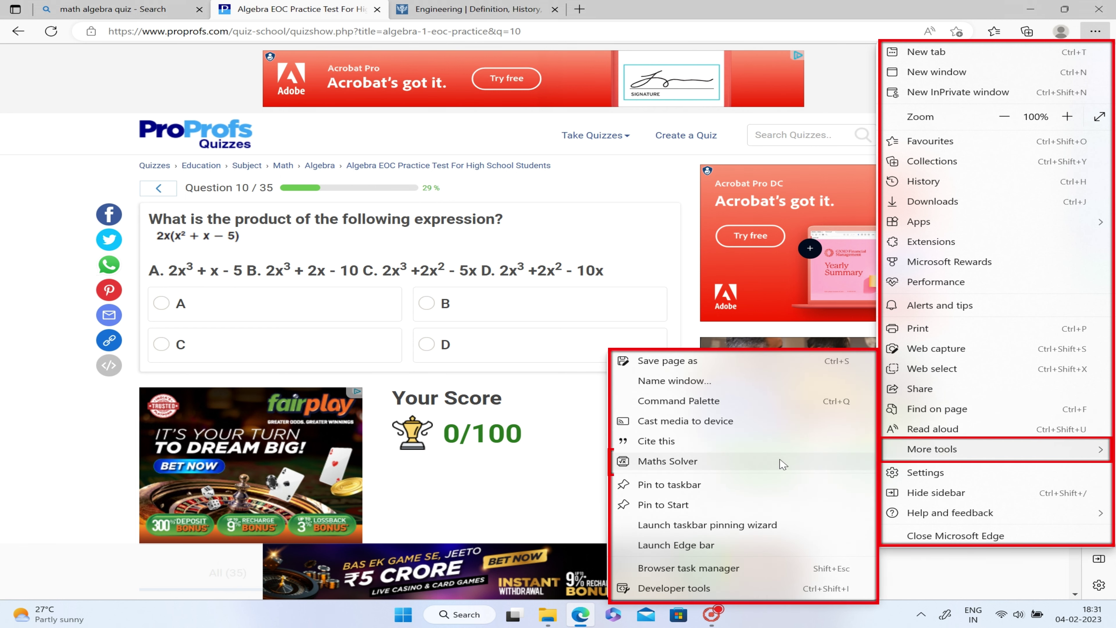
click(747, 471)
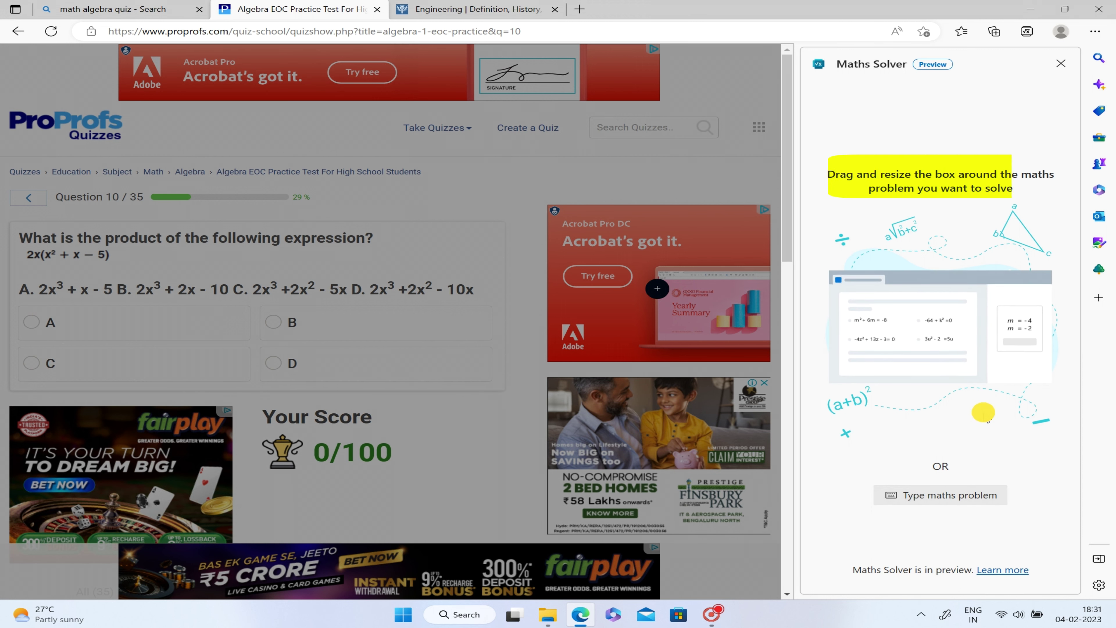
click(950, 497)
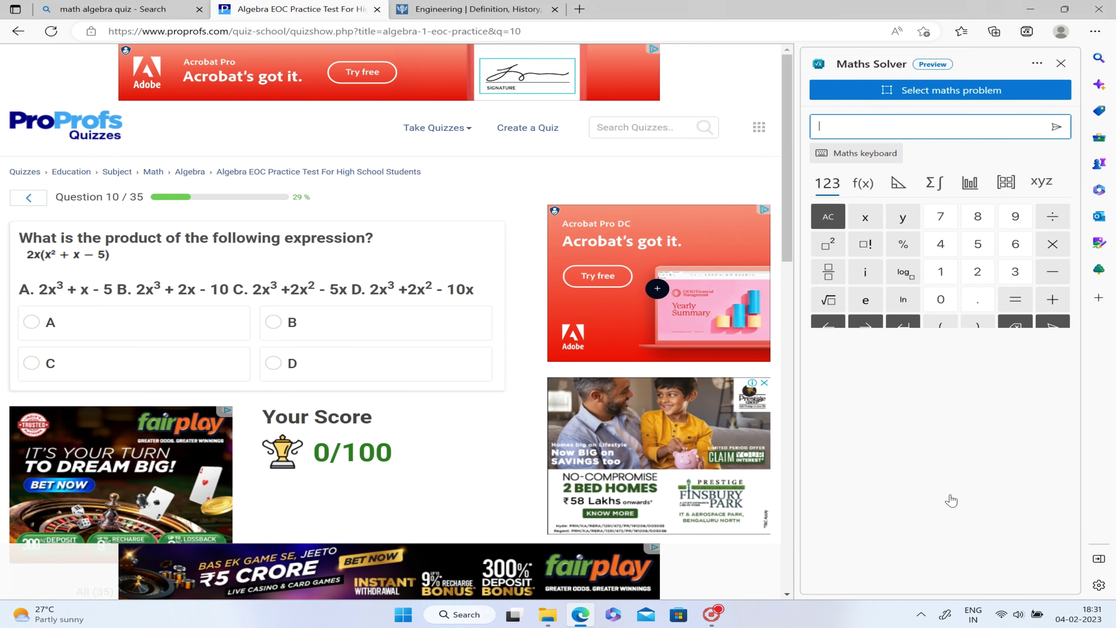
Solve the boxed 2x(x² + x − 5) to 2x³ + 2x² − 10x and answer D.
click(855, 100)
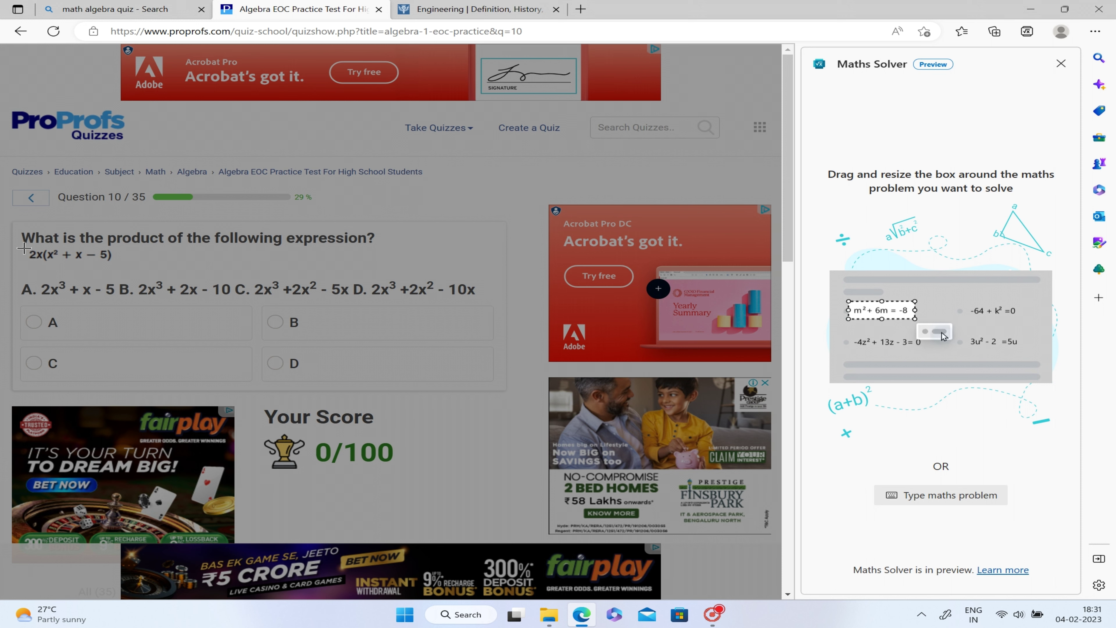
drag(23, 249, 101, 266)
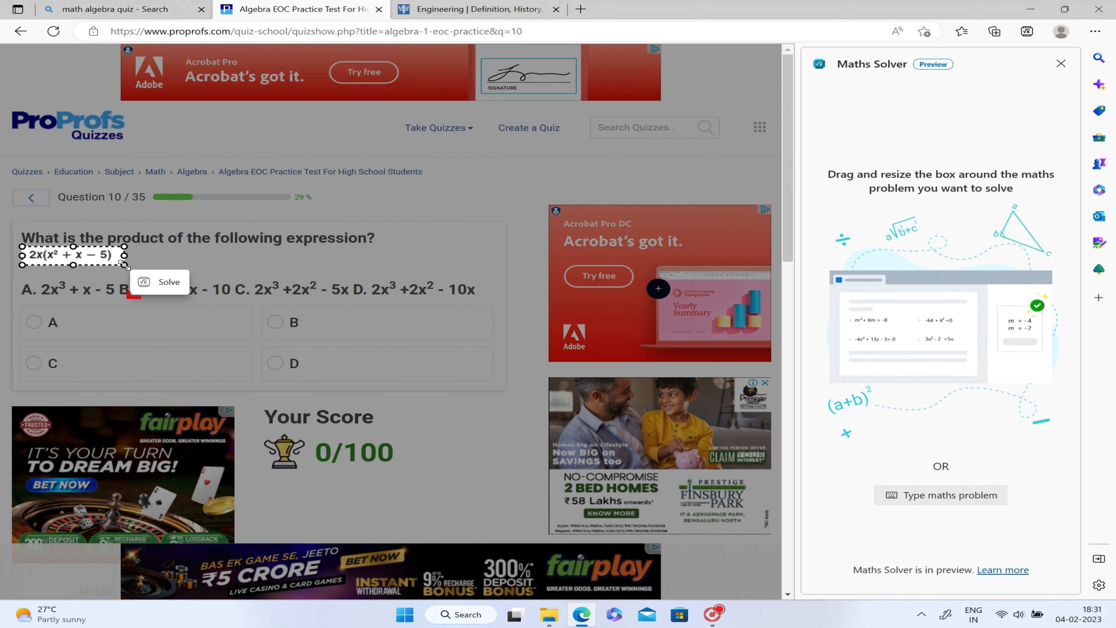
click(149, 286)
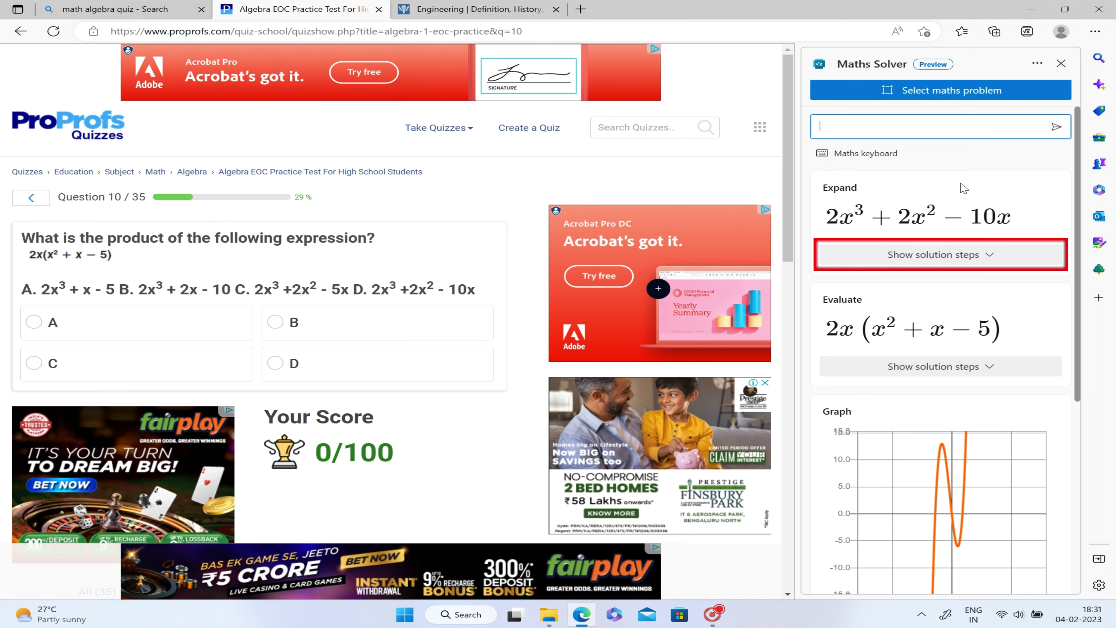
scroll(390, 260, down, 1)
click(319, 330)
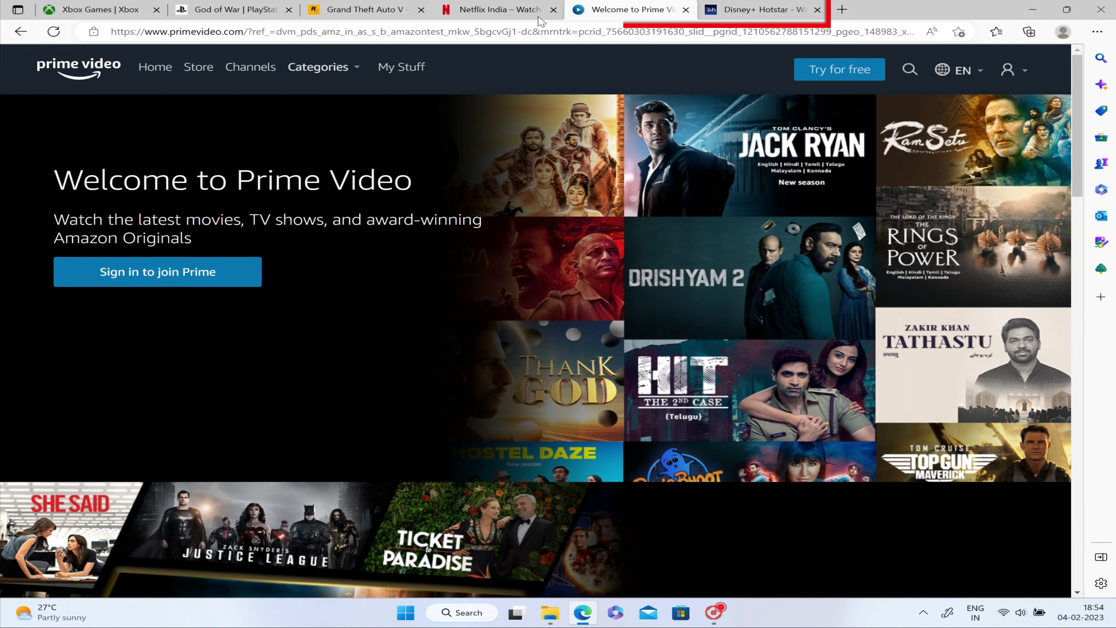
Group the Xbox, God of War and GTA V tabs into a new group named Gamings.
click(483, 10)
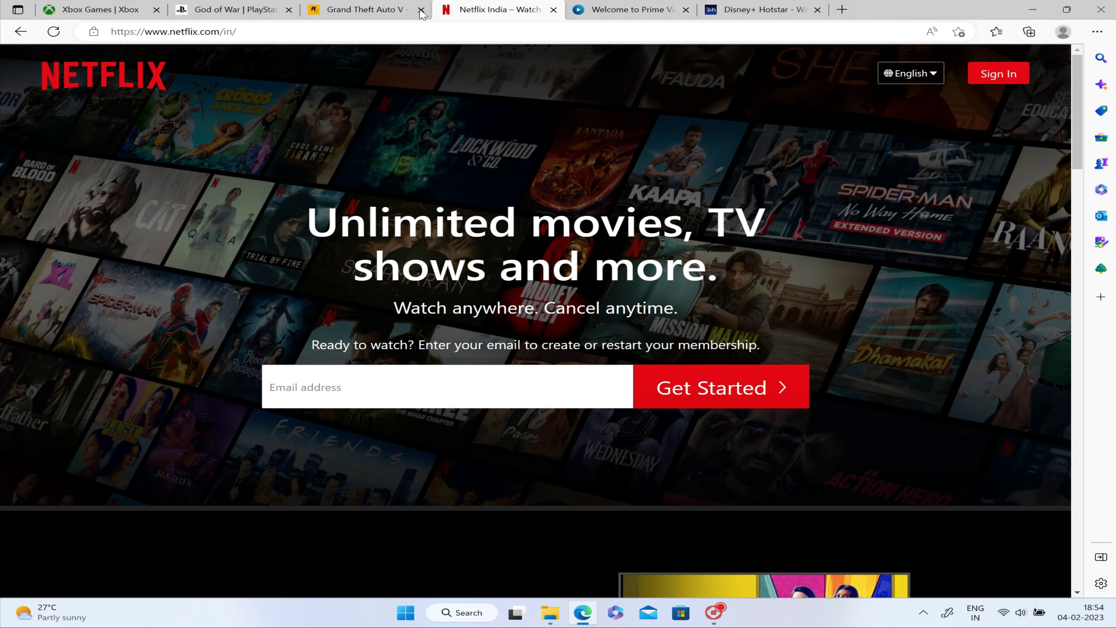
click(374, 8)
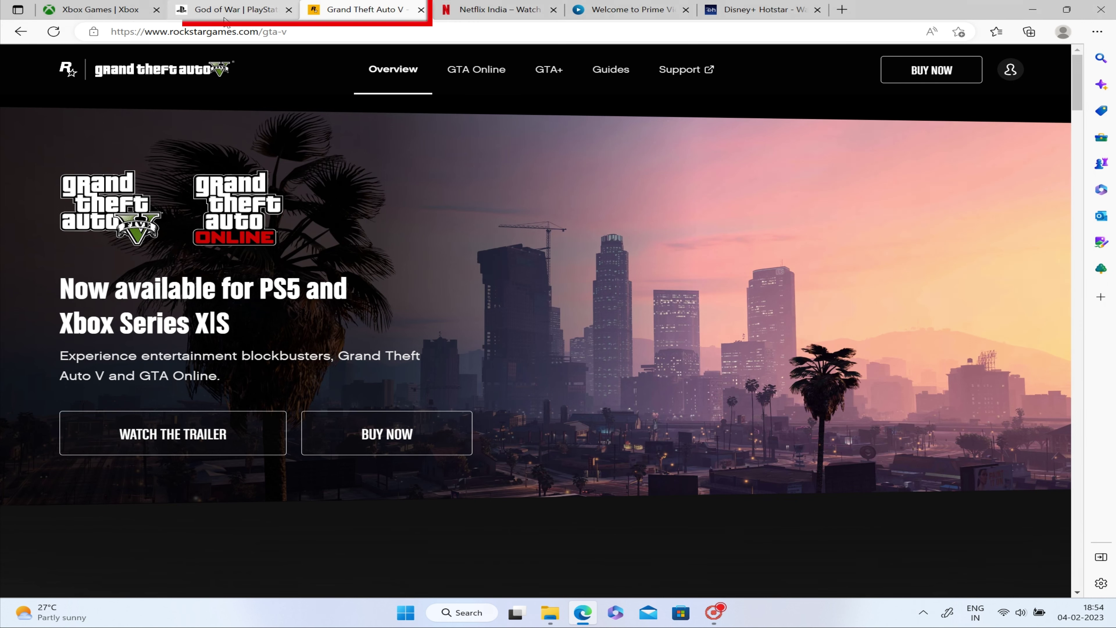
click(224, 9)
click(87, 13)
right_click(86, 12)
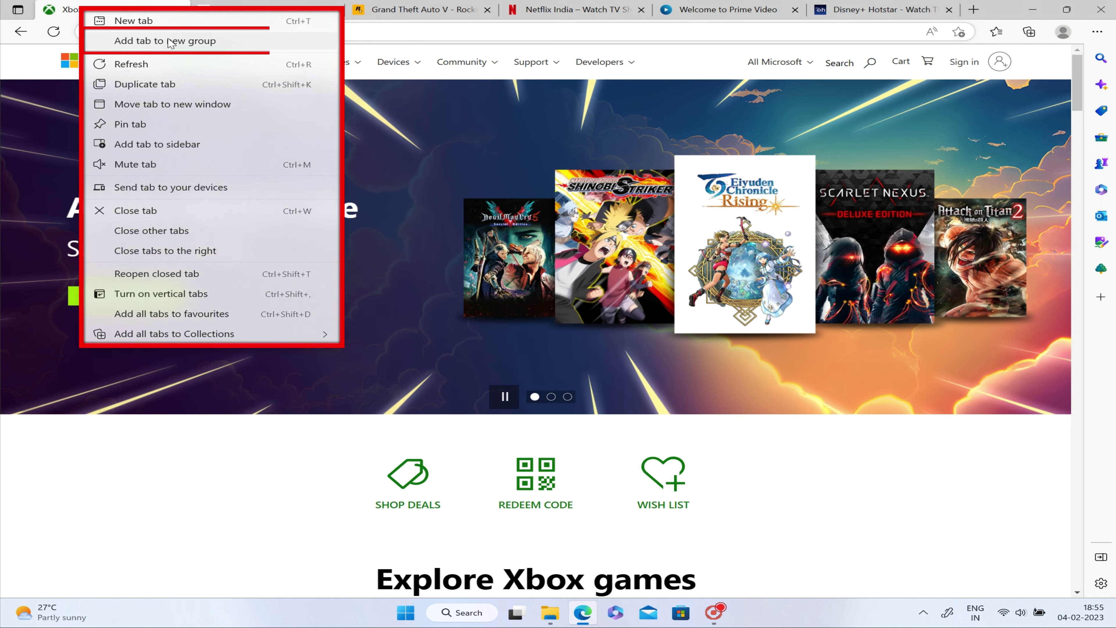
click(168, 40)
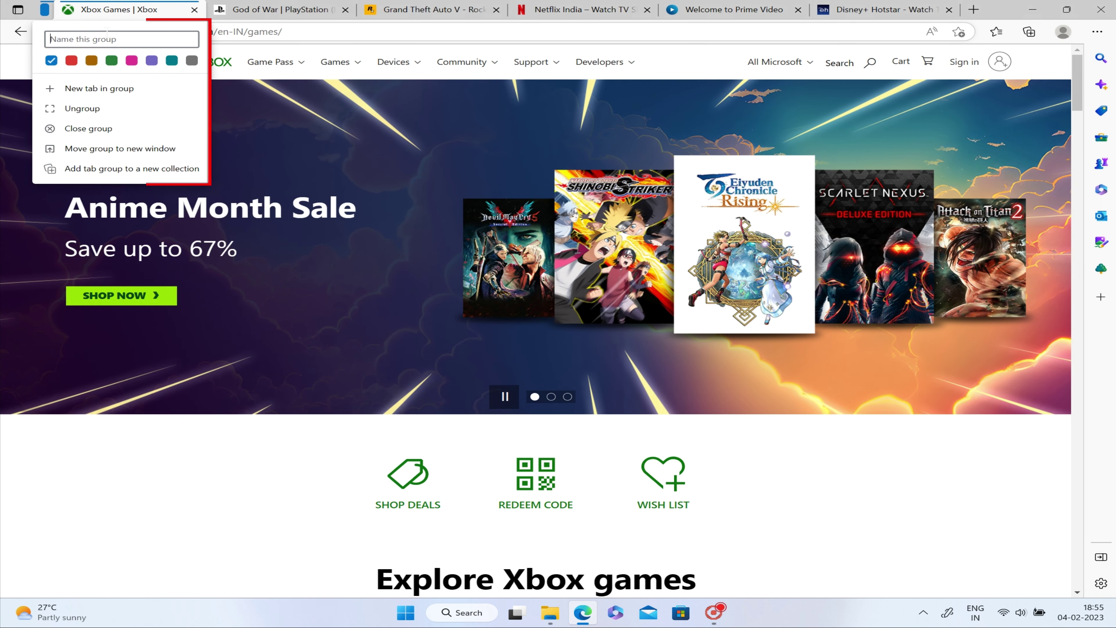
text(Gamings)
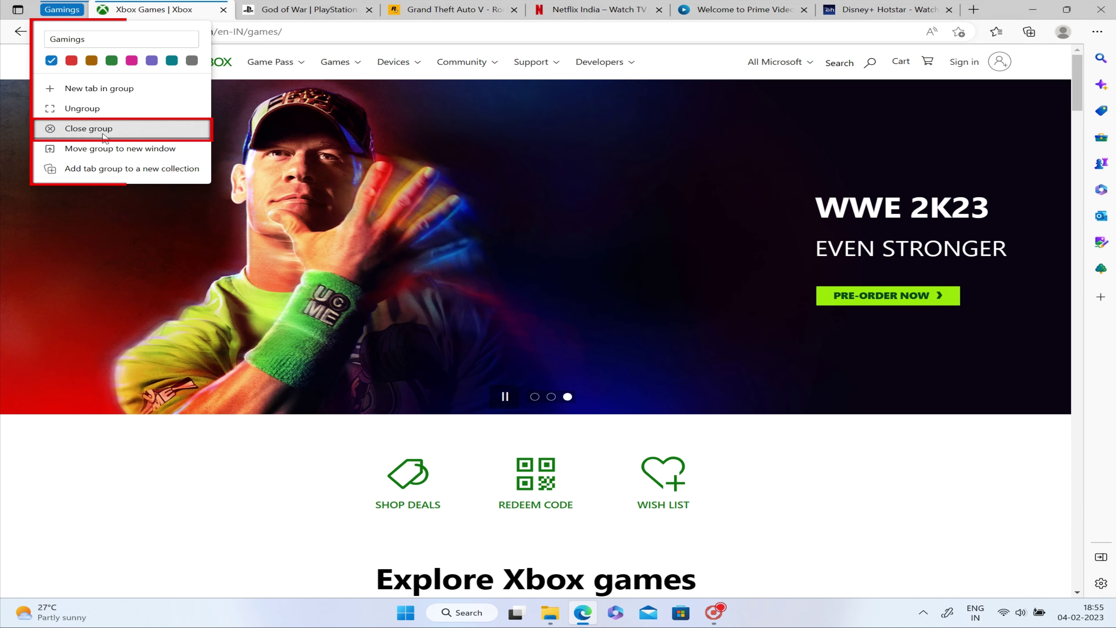
right_click(304, 10)
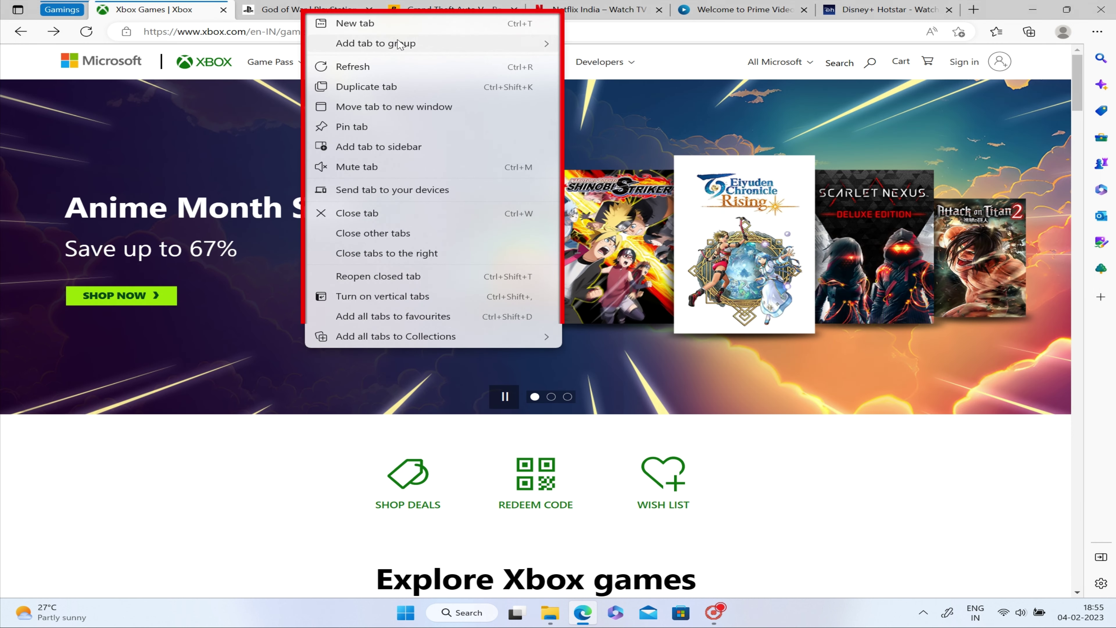
mouse_move(438, 43)
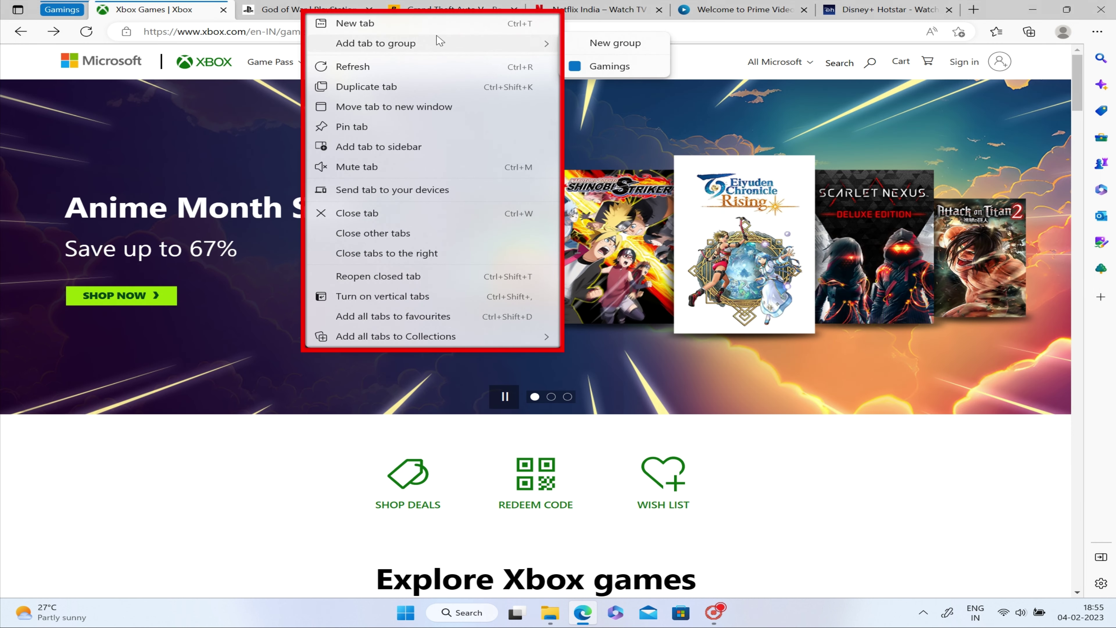
click(620, 70)
right_click(449, 10)
mouse_move(686, 36)
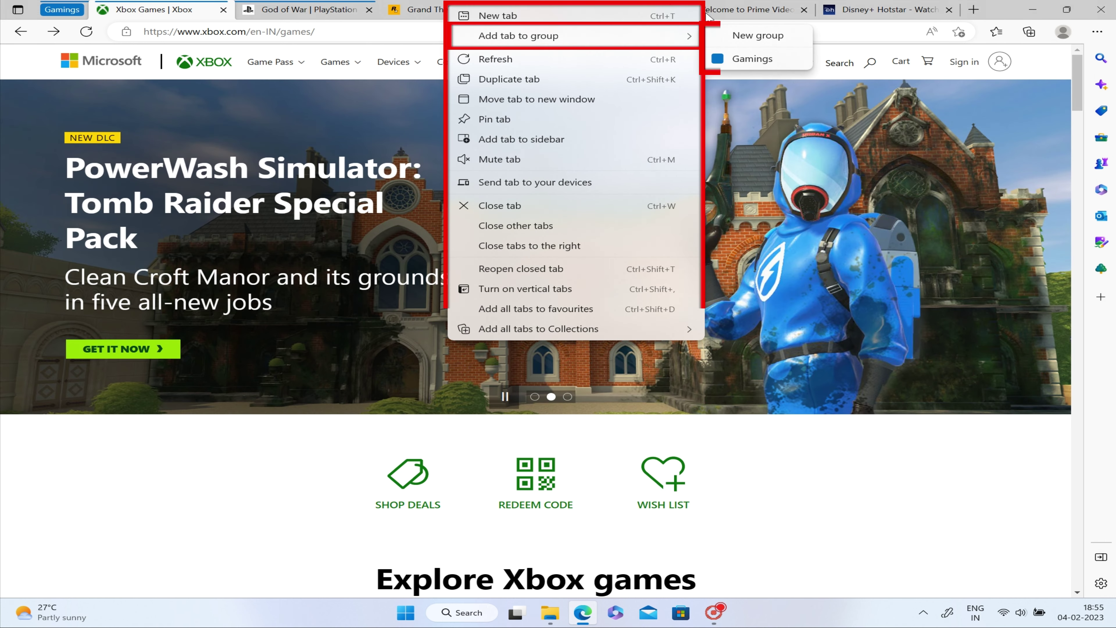
click(753, 59)
Put the Netflix, Prime Video and Disney+ tabs into a new group named OTT Chanels.
right_click(570, 9)
mouse_move(748, 34)
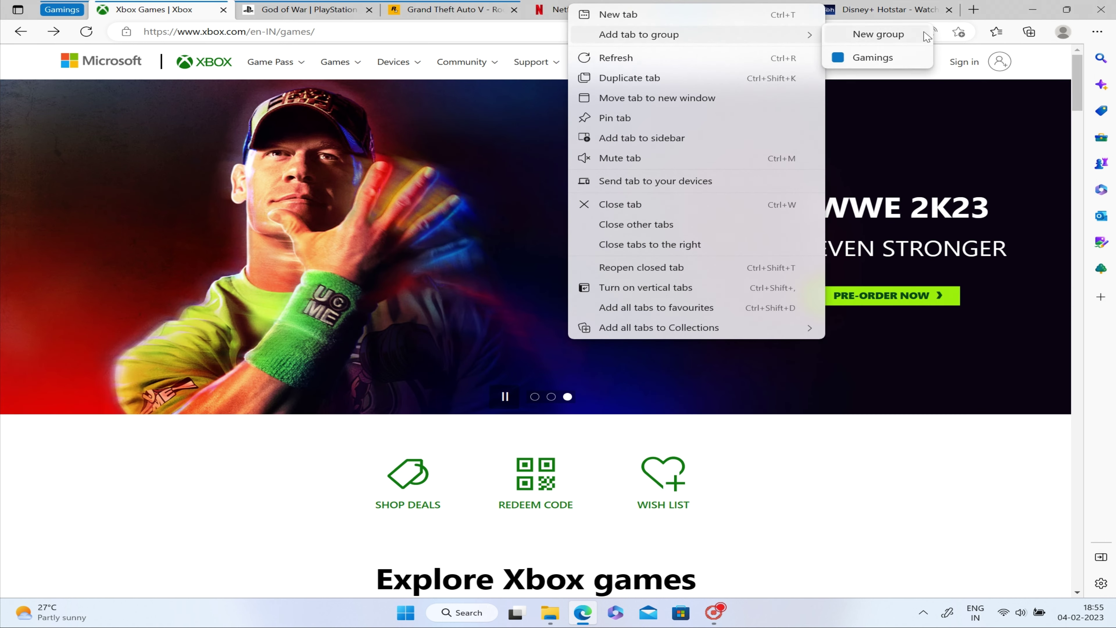
click(923, 35)
text(OTT Chanels)
key(Return)
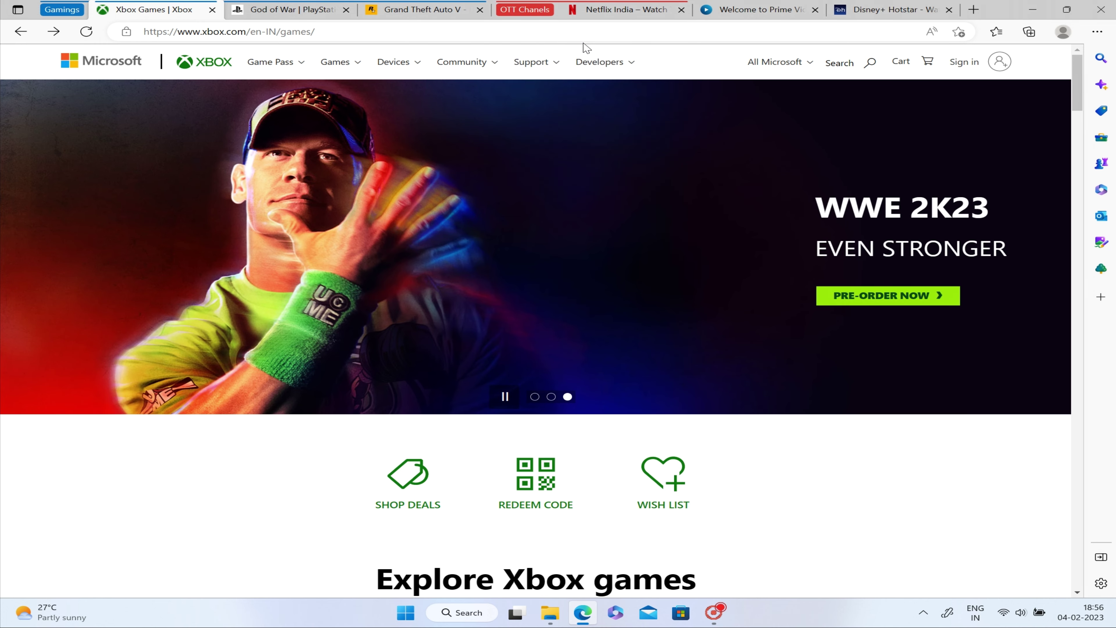
right_click(742, 9)
mouse_move(867, 36)
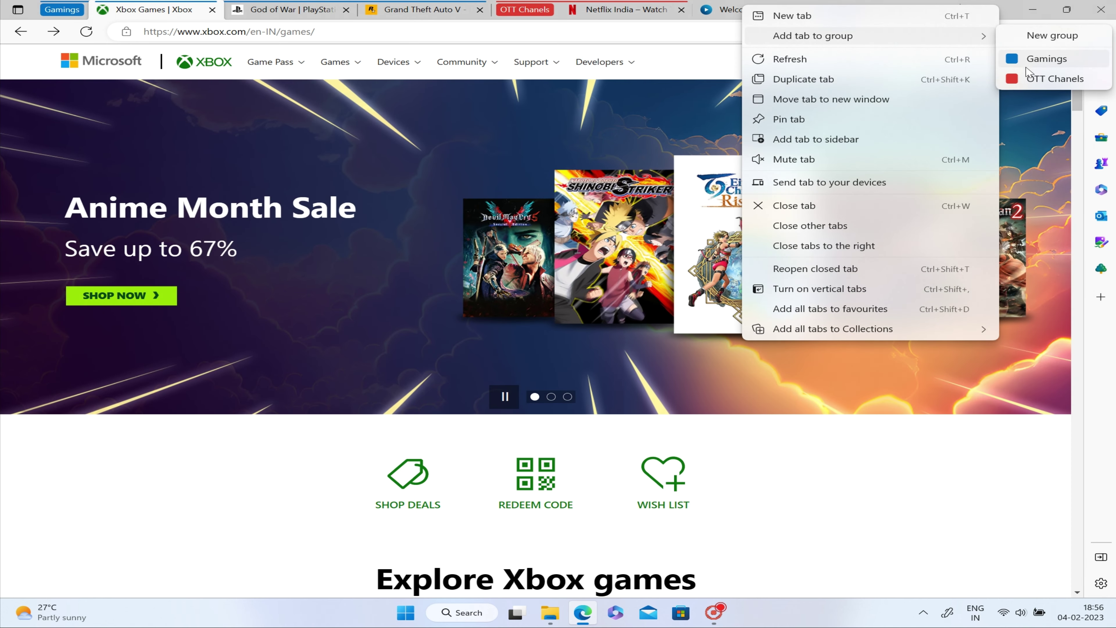
click(1041, 80)
right_click(861, 10)
mouse_move(905, 38)
click(791, 83)
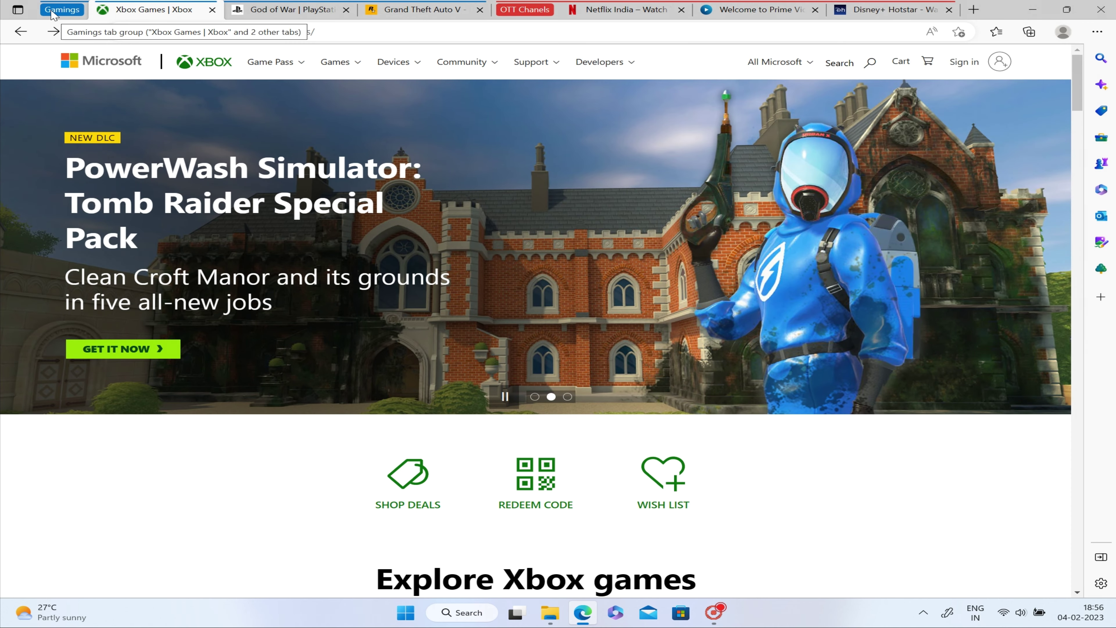
Collapse Gamings, turn on vertical tabs, then expand the Gamings group in the side list.
click(50, 9)
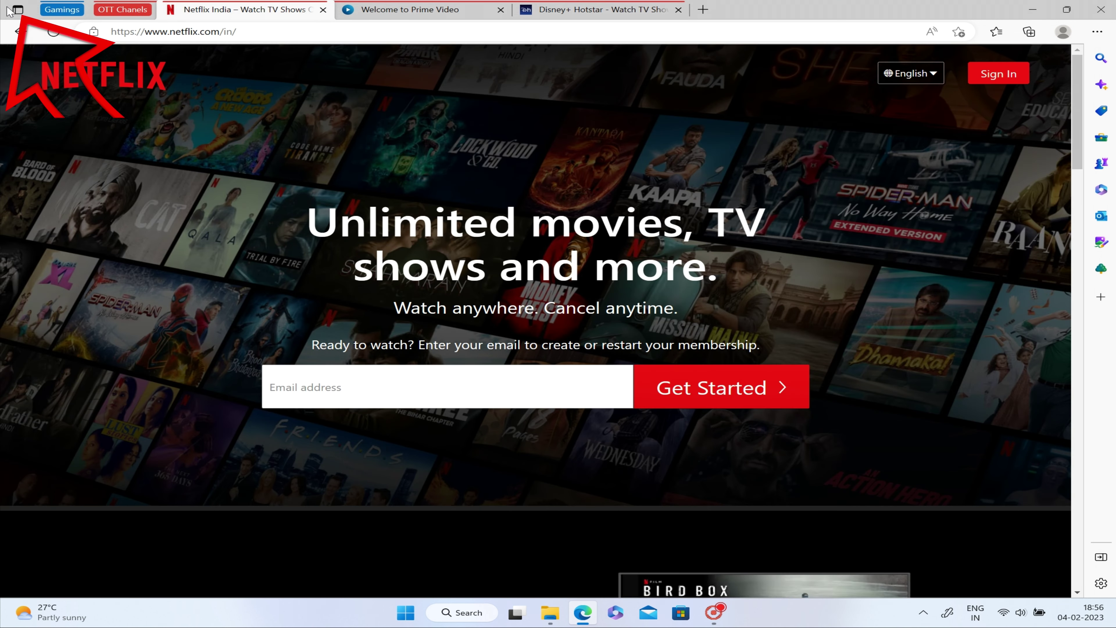
click(17, 10)
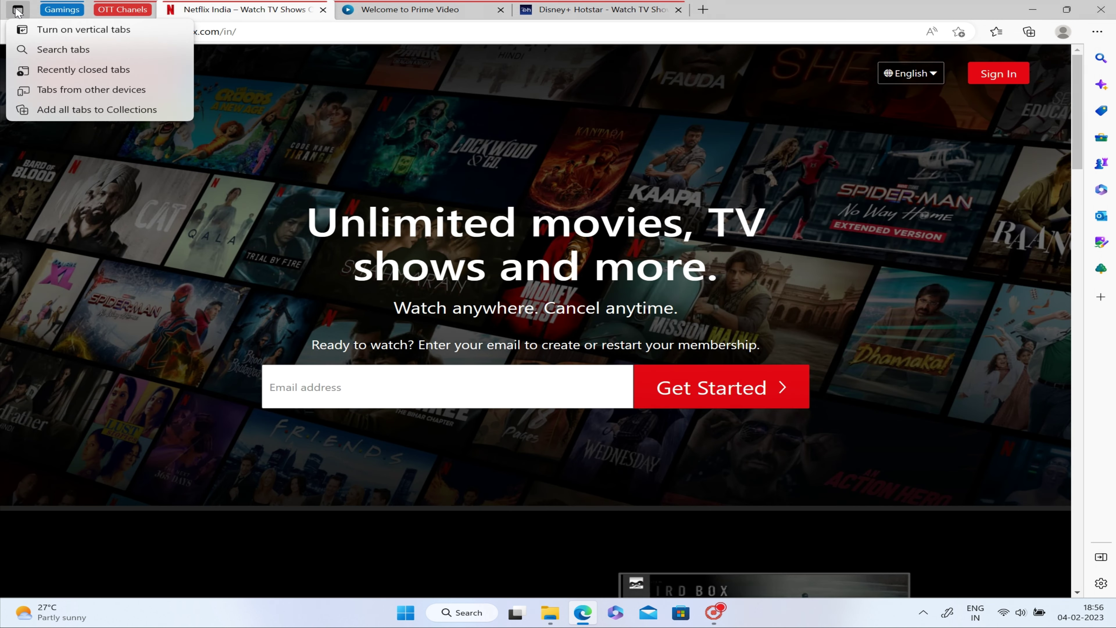
click(44, 31)
click(92, 258)
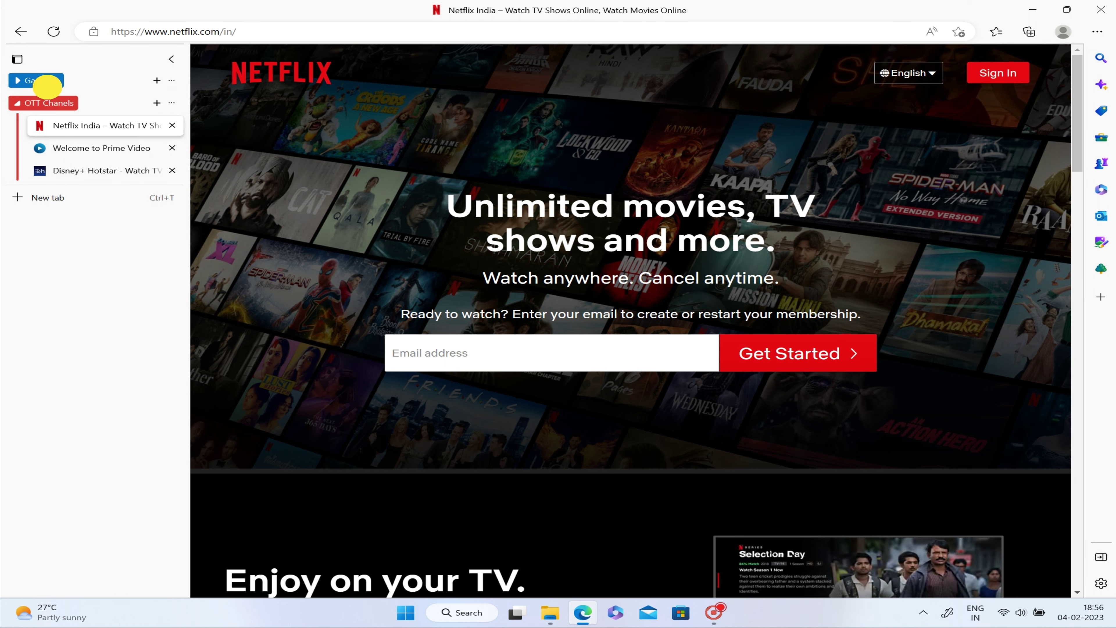
click(48, 84)
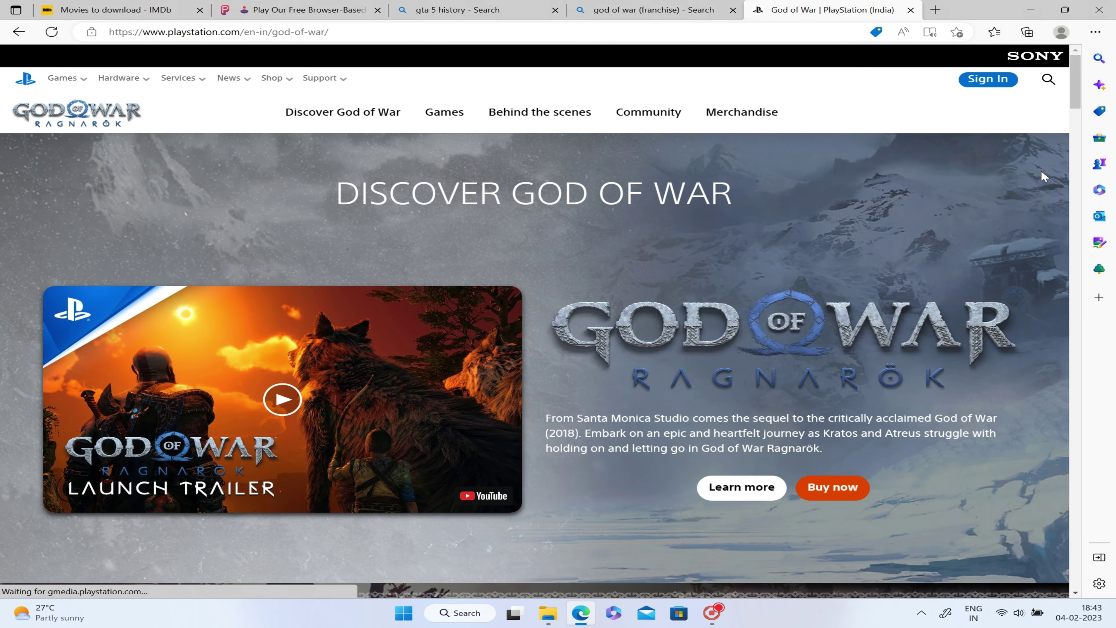
Open Browser Task Manager from Edge's More tools menu.
click(1095, 32)
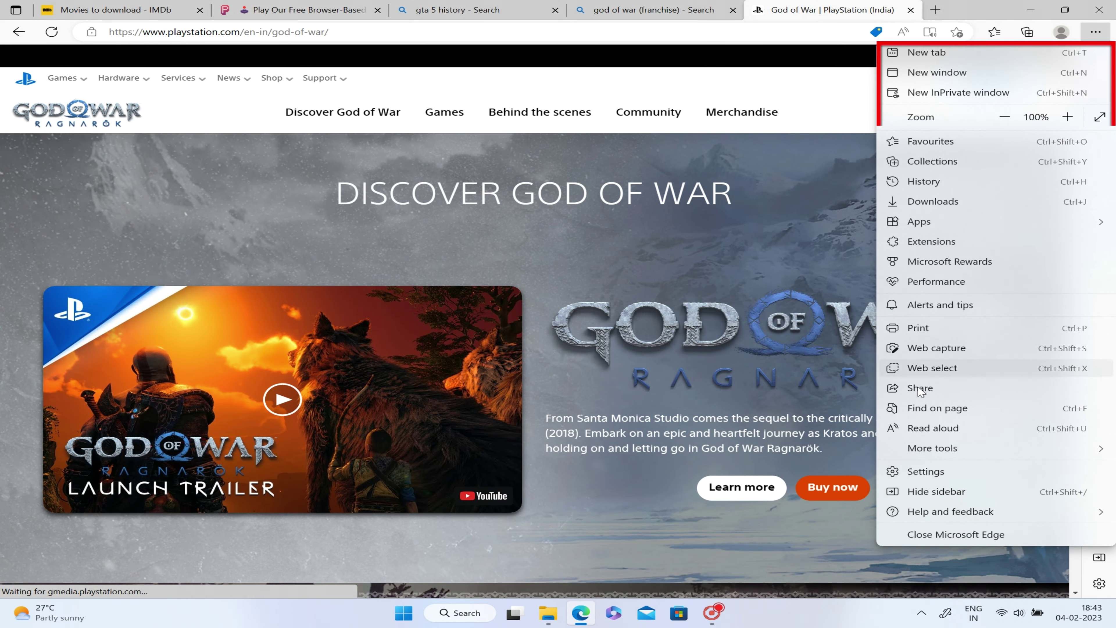
click(928, 451)
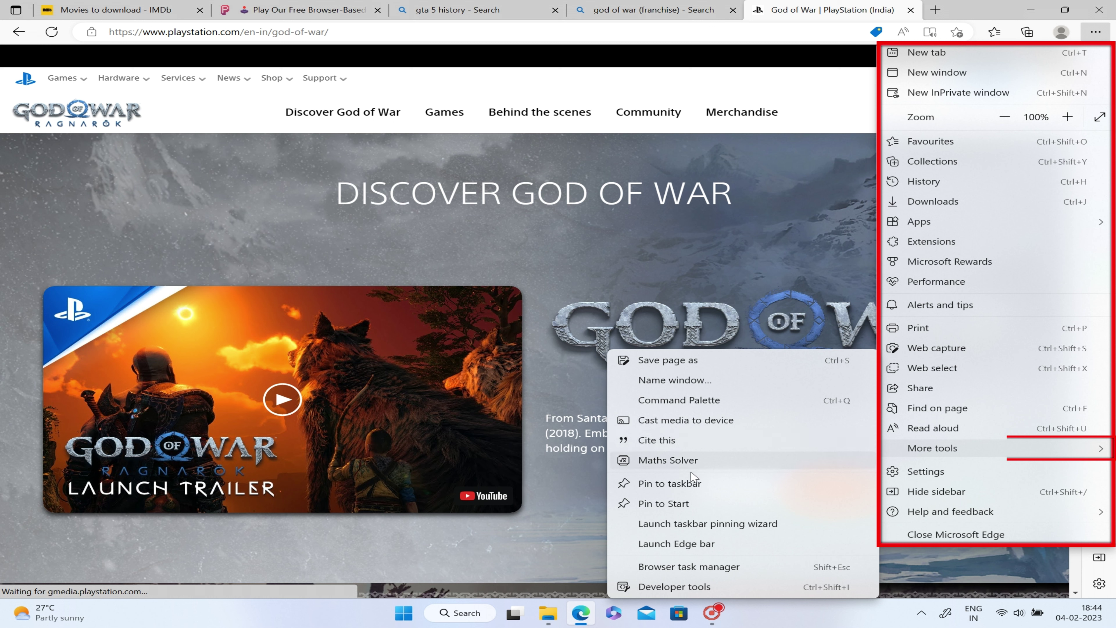
click(702, 567)
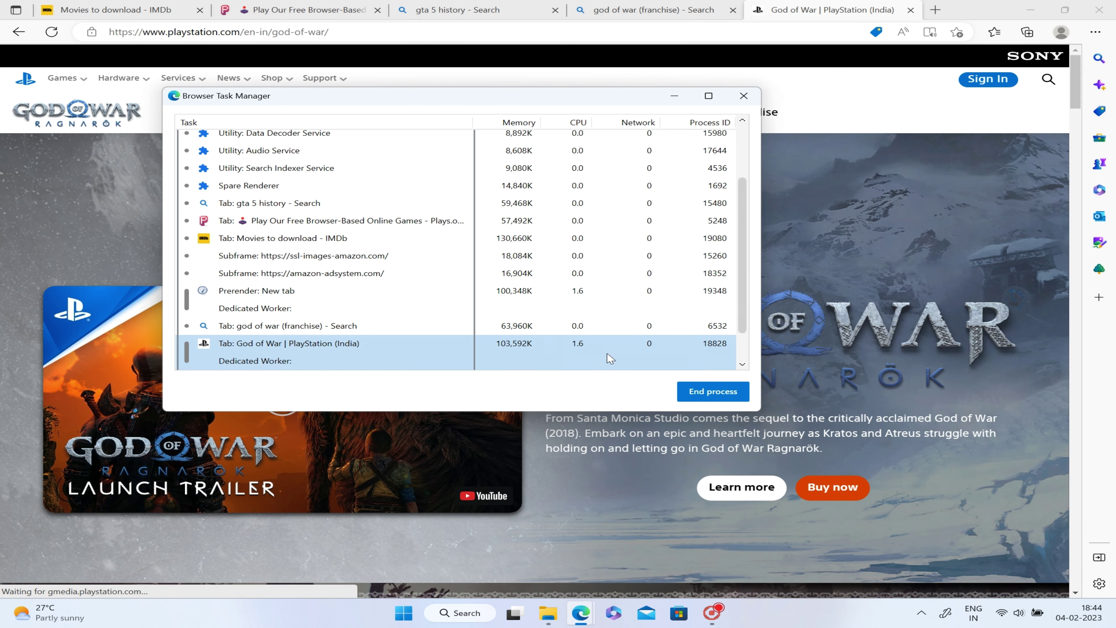
scroll(544, 334, down, 1)
scroll(545, 352, up, 3)
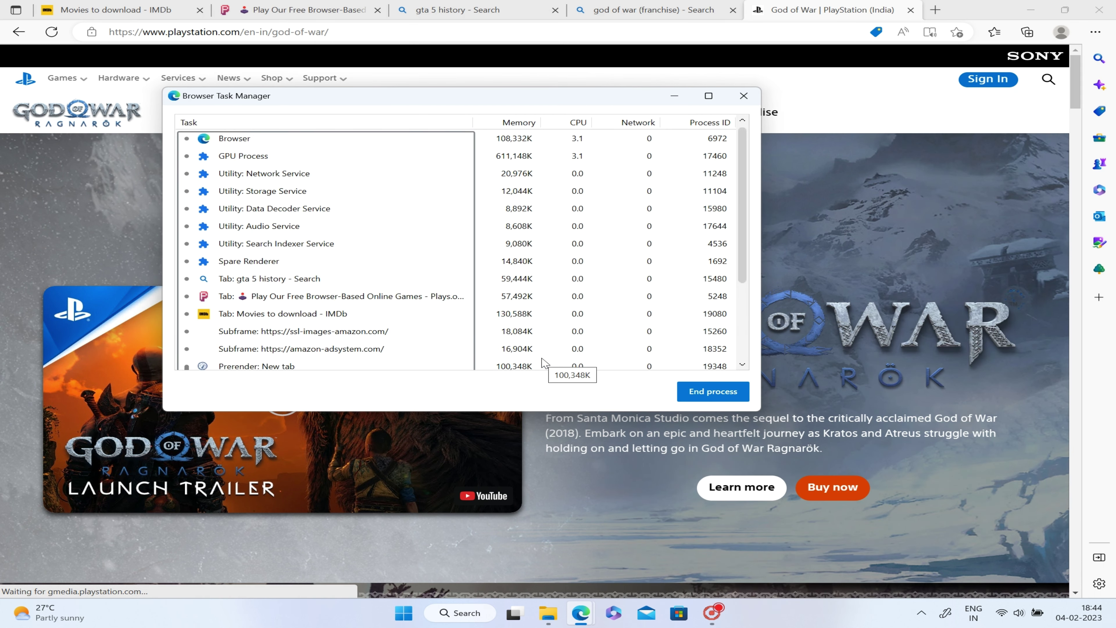
scroll(327, 180, down, 2)
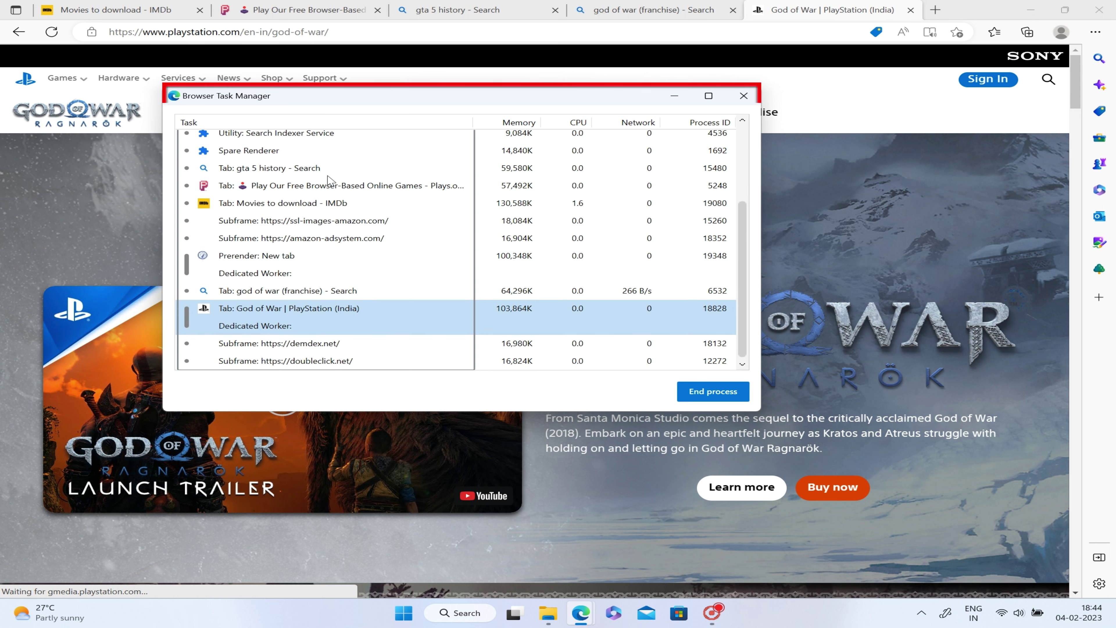
End the processes of the browser-games, IMDb and god of war search tabs.
click(293, 187)
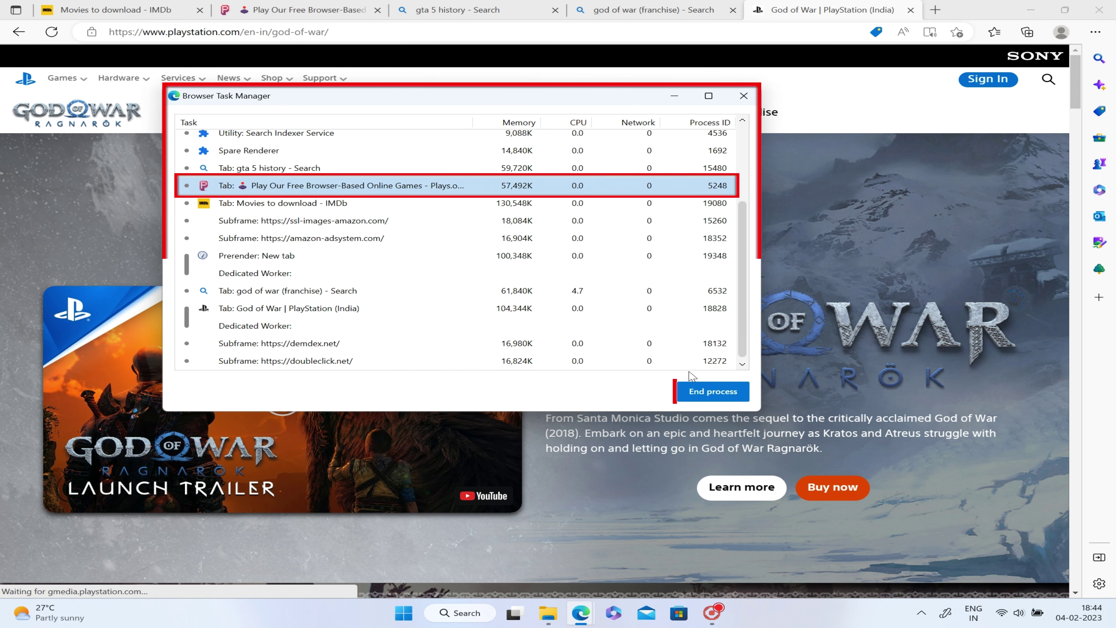
click(717, 392)
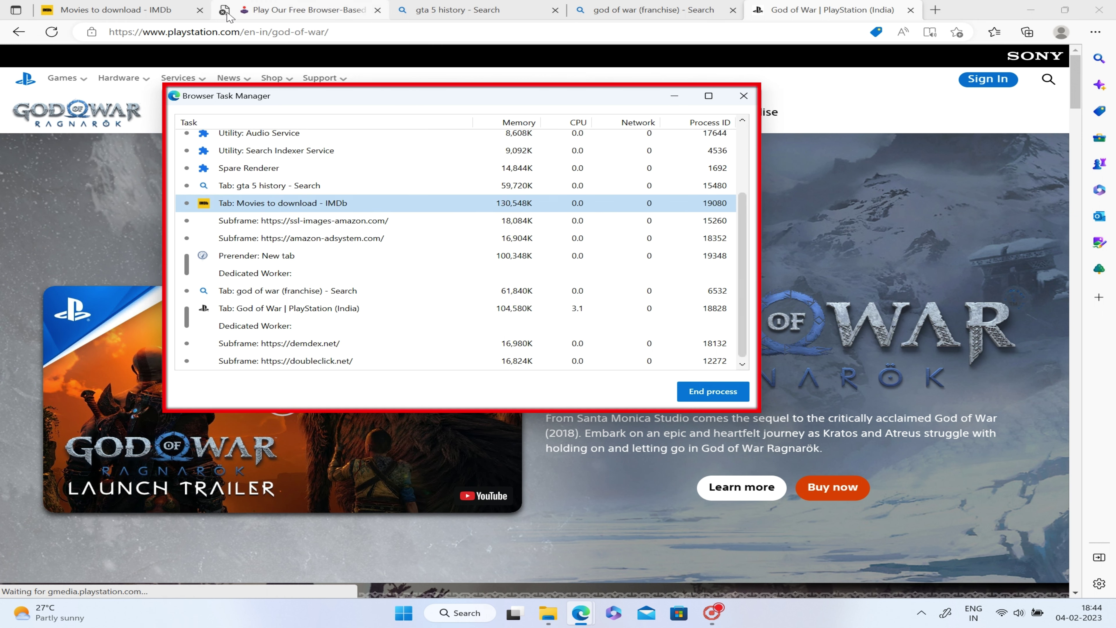
click(326, 9)
click(708, 388)
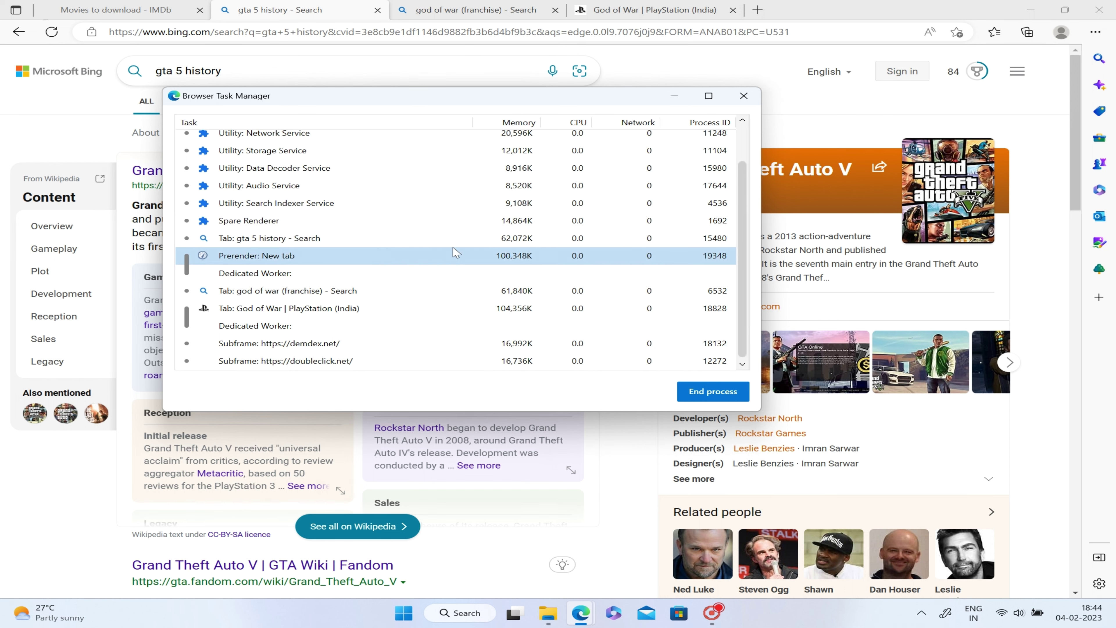
click(282, 310)
click(705, 390)
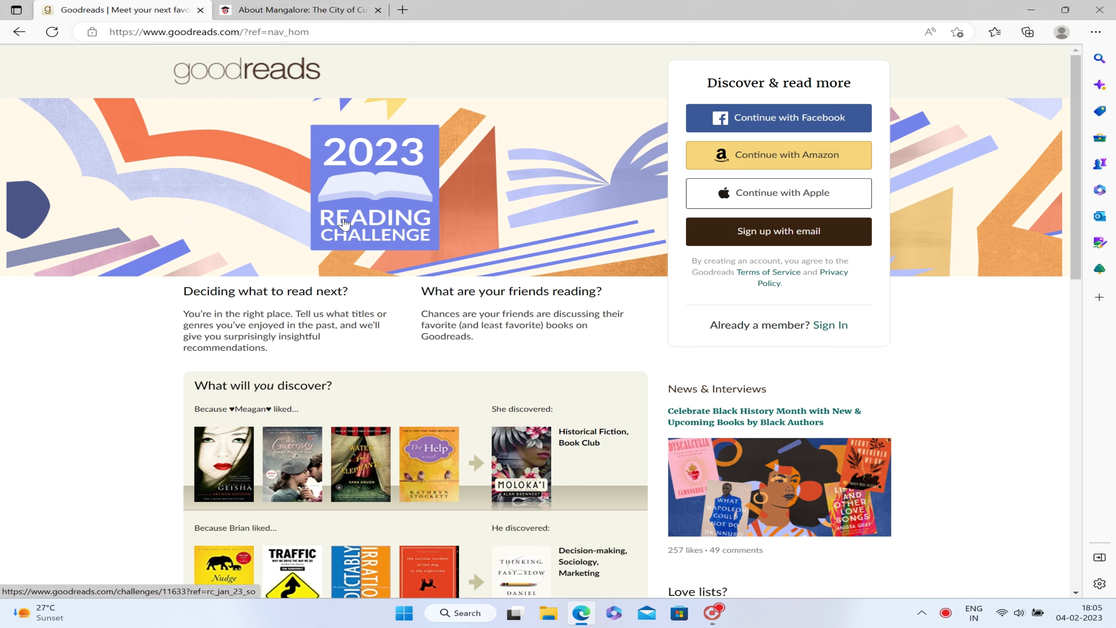
Create a collection from the Goodreads homepage and rename it Good reads.
scroll(345, 223, down, 10)
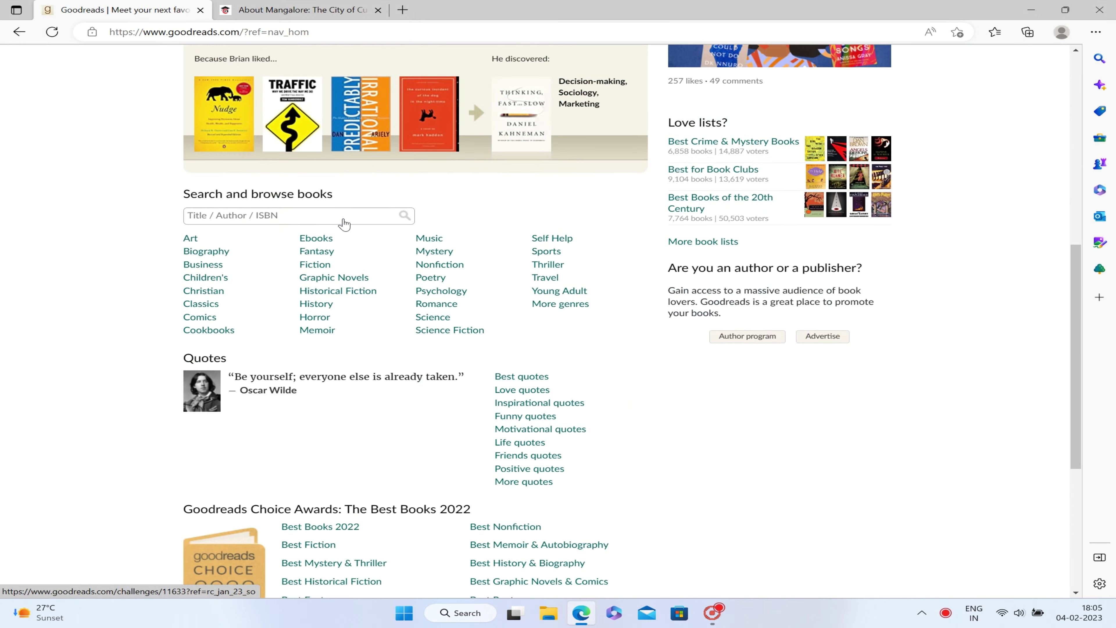
scroll(347, 218, up, 10)
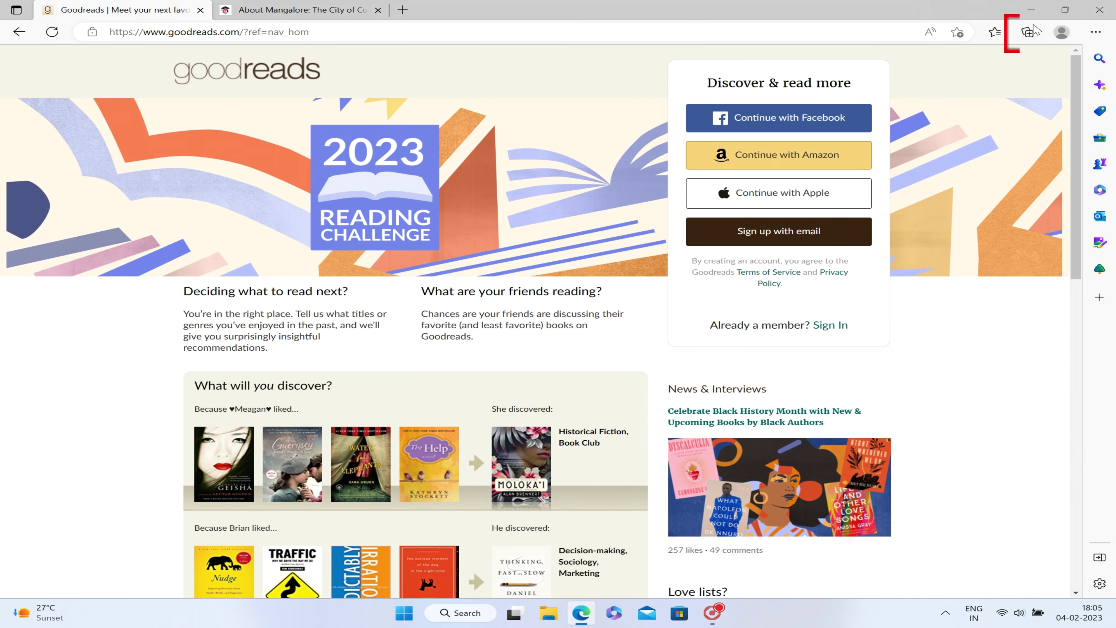
click(1030, 30)
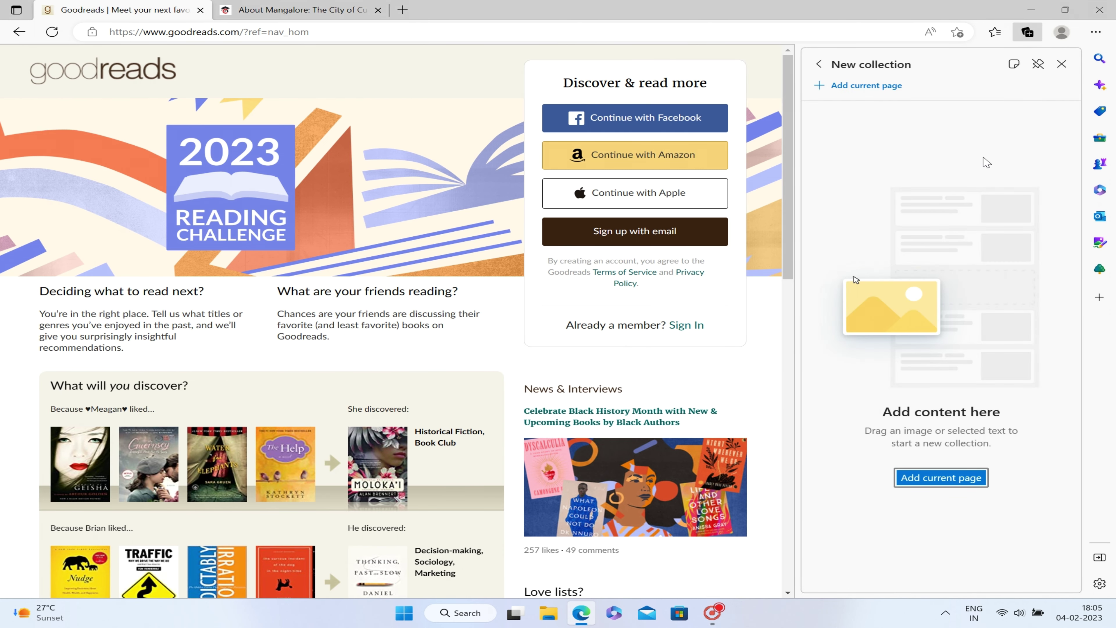
click(852, 88)
click(908, 70)
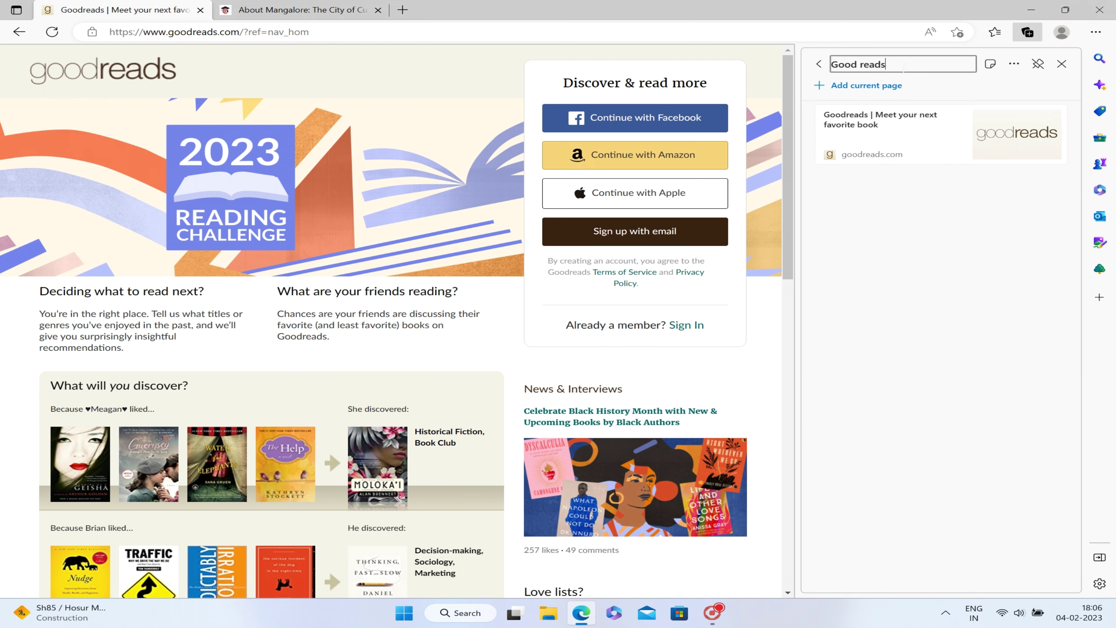
Drag the Goodreads address from the address bar into the Good reads collection.
click(412, 33)
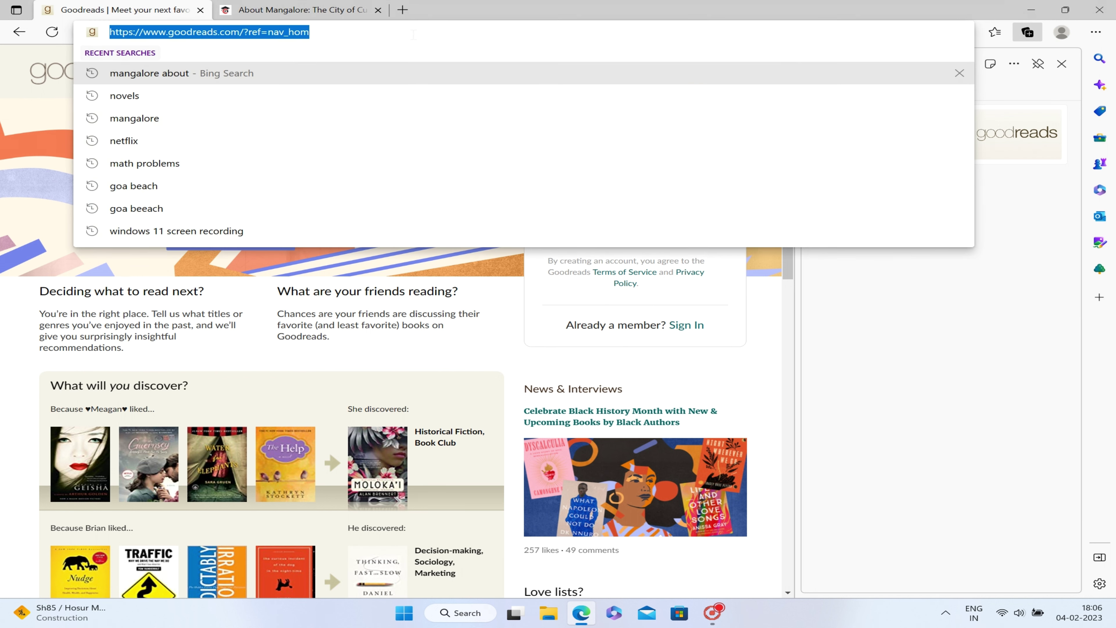
drag(288, 31, 865, 132)
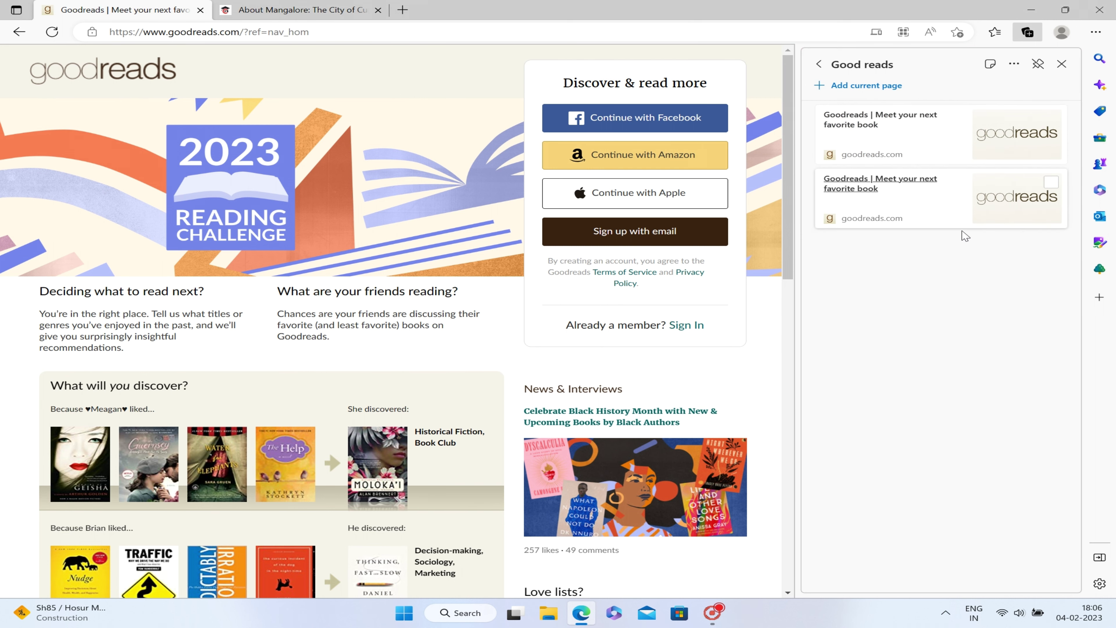
key(ctrl+Tab)
Drop the About Mangalore article's four opening paragraphs into the Good reads collection.
drag(142, 220, 479, 473)
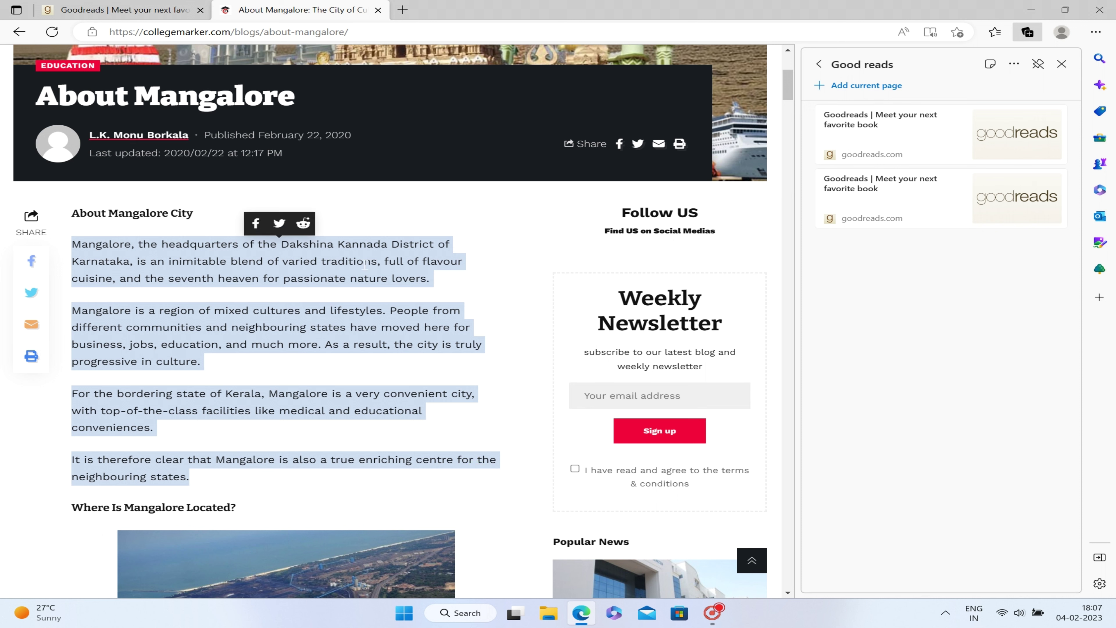
drag(487, 255, 915, 199)
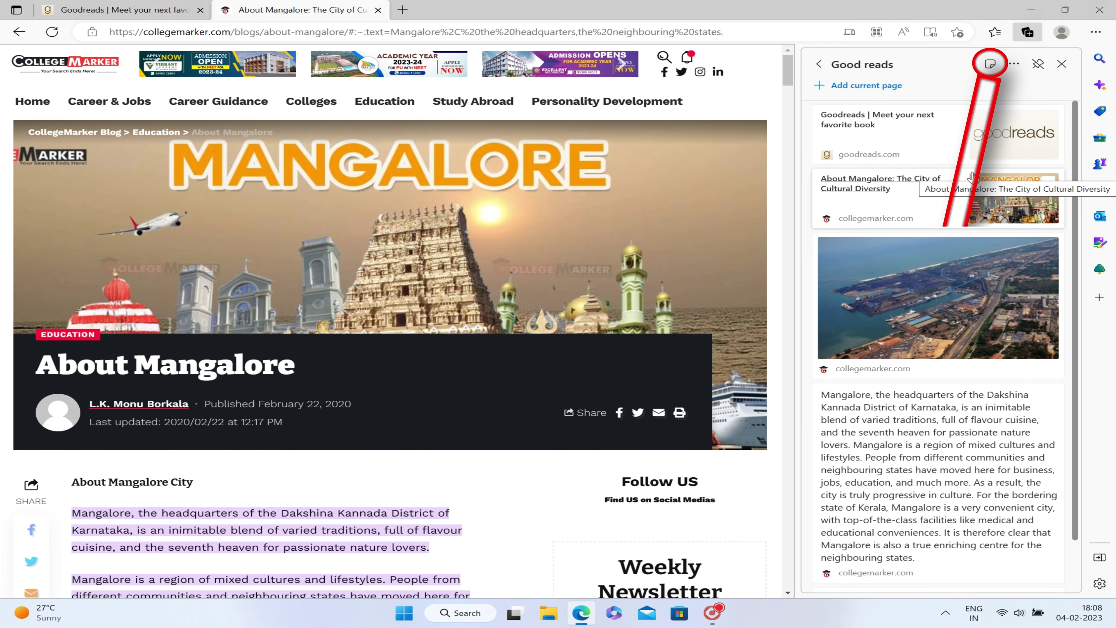
Save a collection note reading 'About Mangalore City' in Good reads.
click(988, 65)
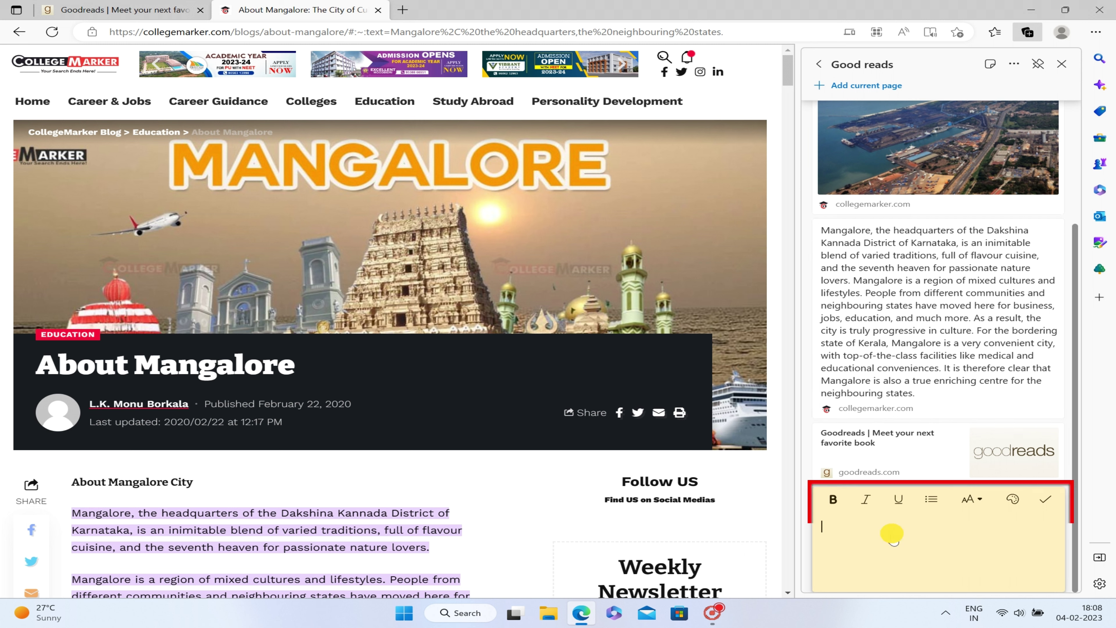
text(About)
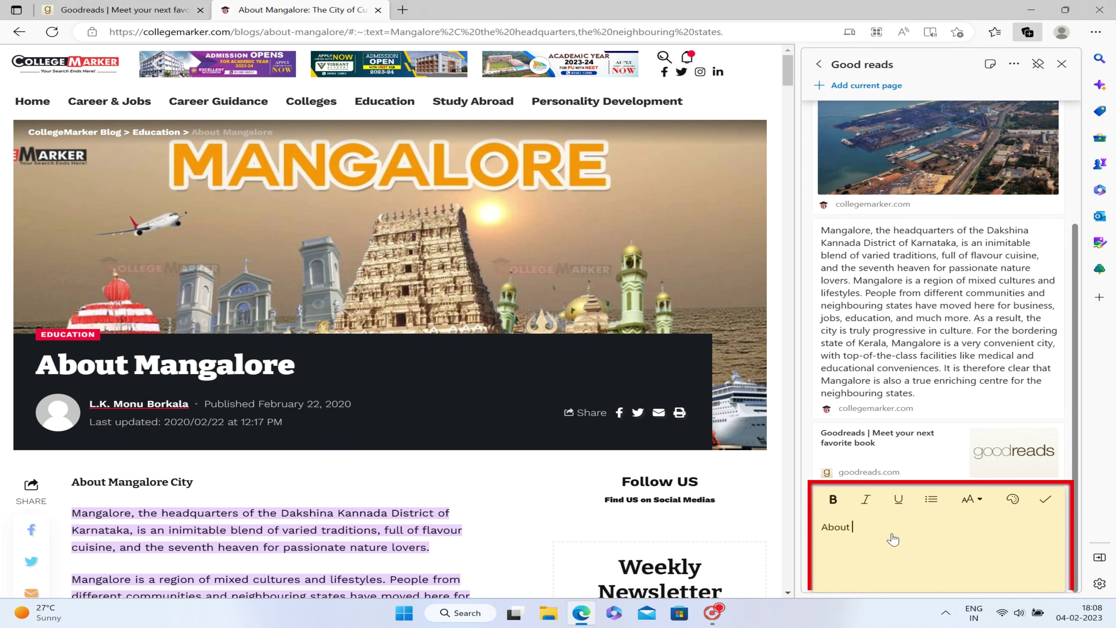
text( Mangalore City)
click(1045, 498)
scroll(937, 282, up, 5)
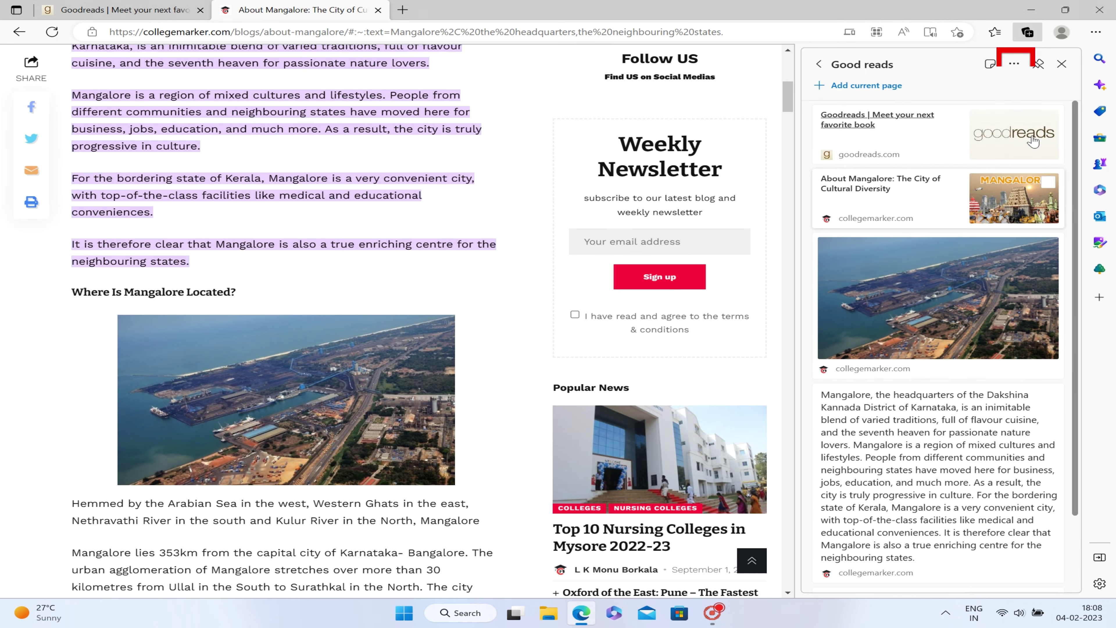
click(1014, 64)
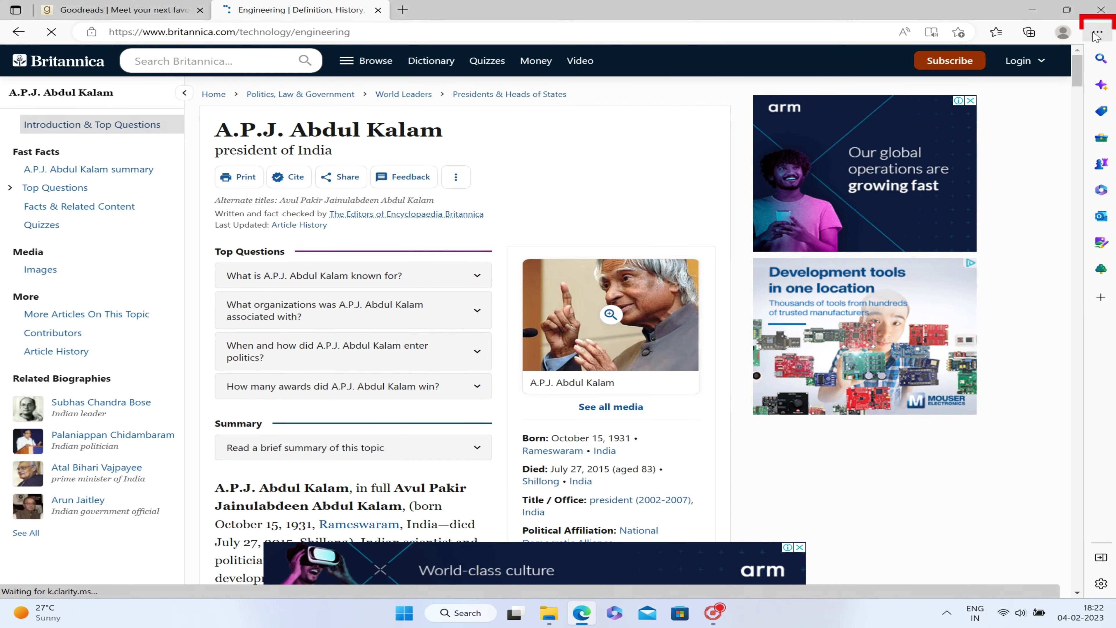
Choose Web capture from the Settings and more menu on the Kalam article.
click(1097, 33)
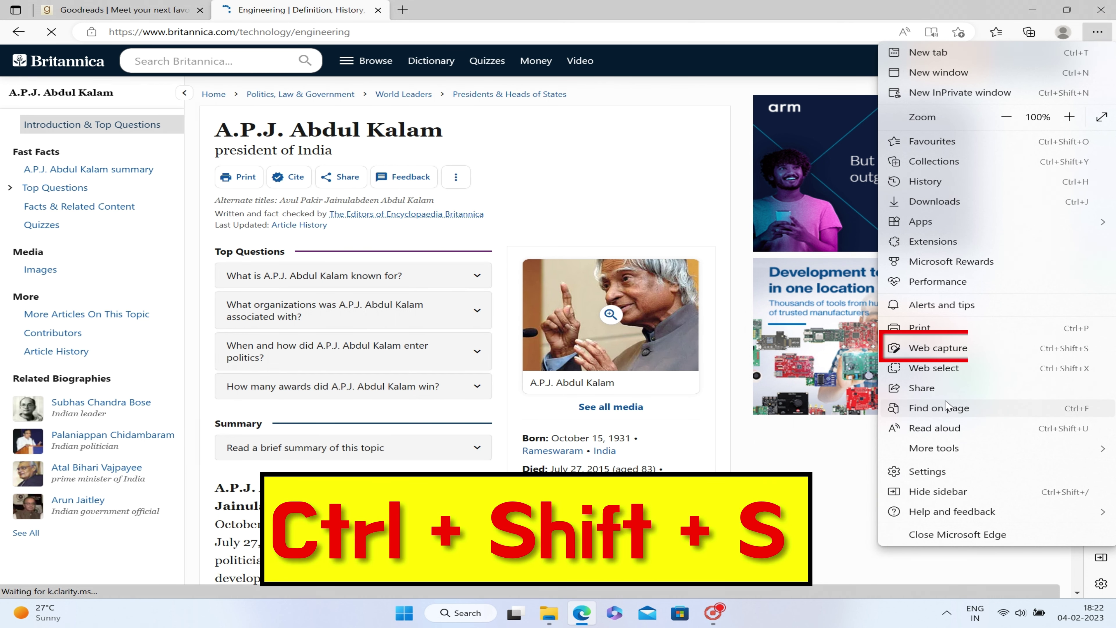
click(930, 350)
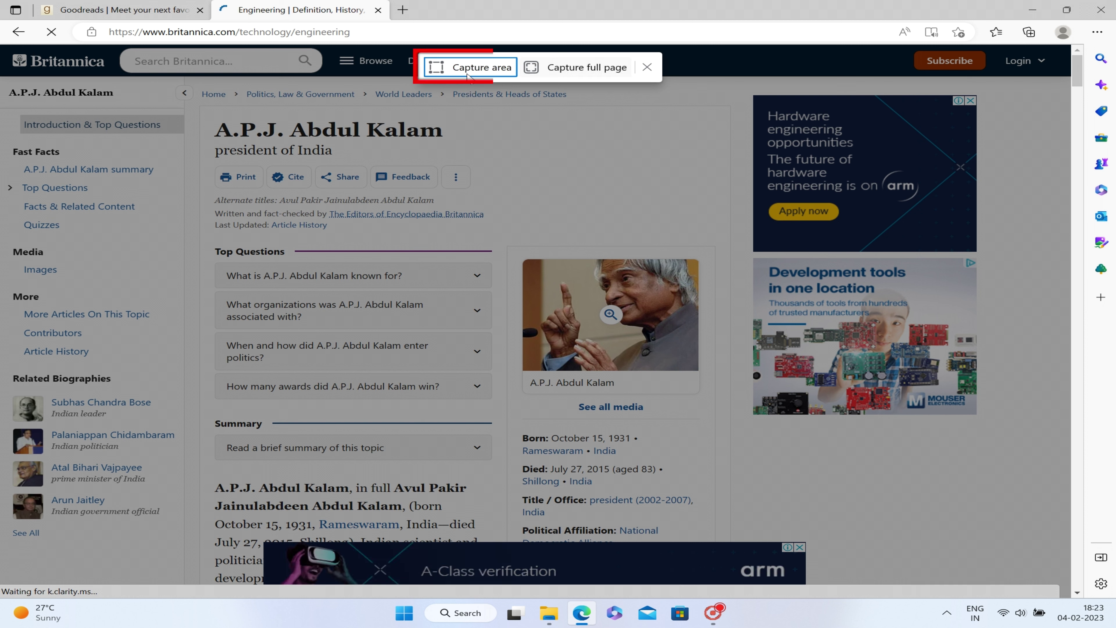
Capture the full Kalam article page and scroll through the capture.
click(581, 71)
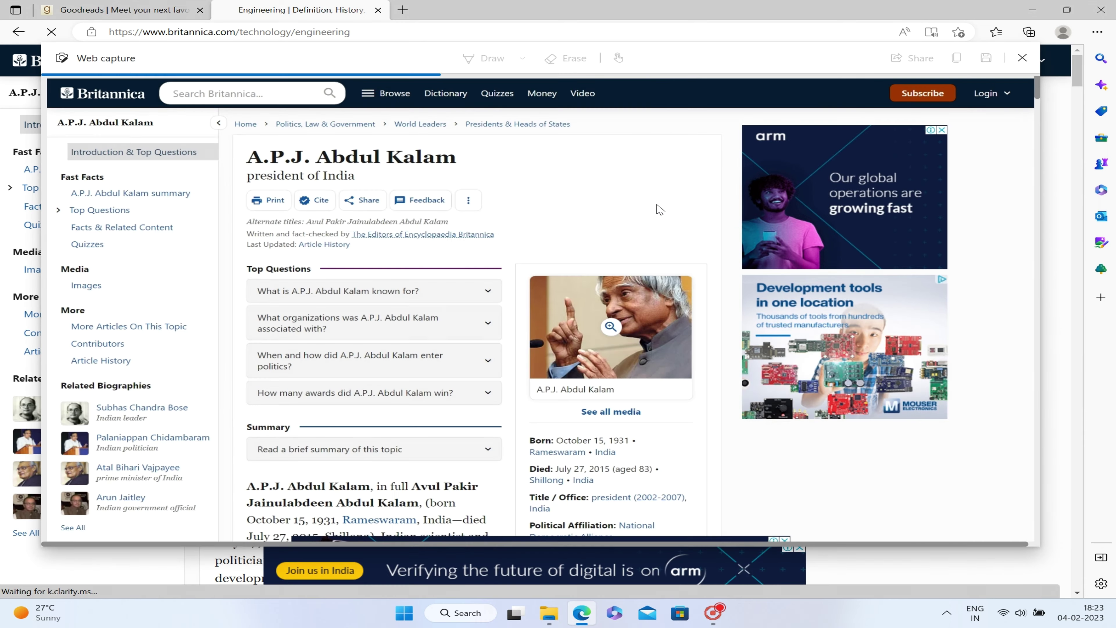
scroll(594, 282, down, 20)
scroll(595, 306, down, 2)
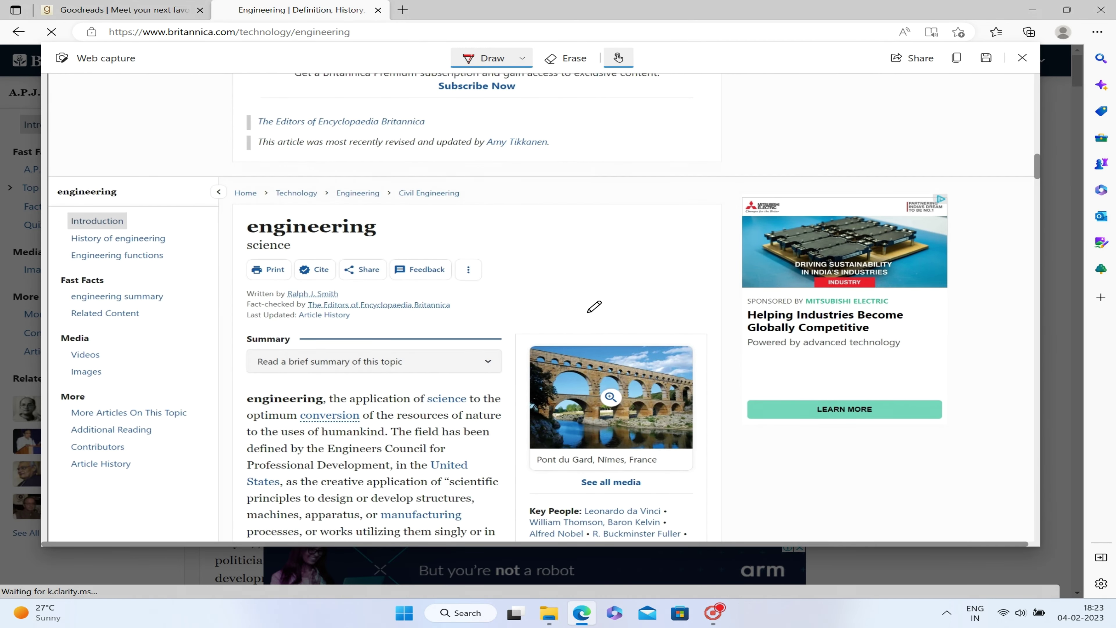
scroll(702, 279, down, 15)
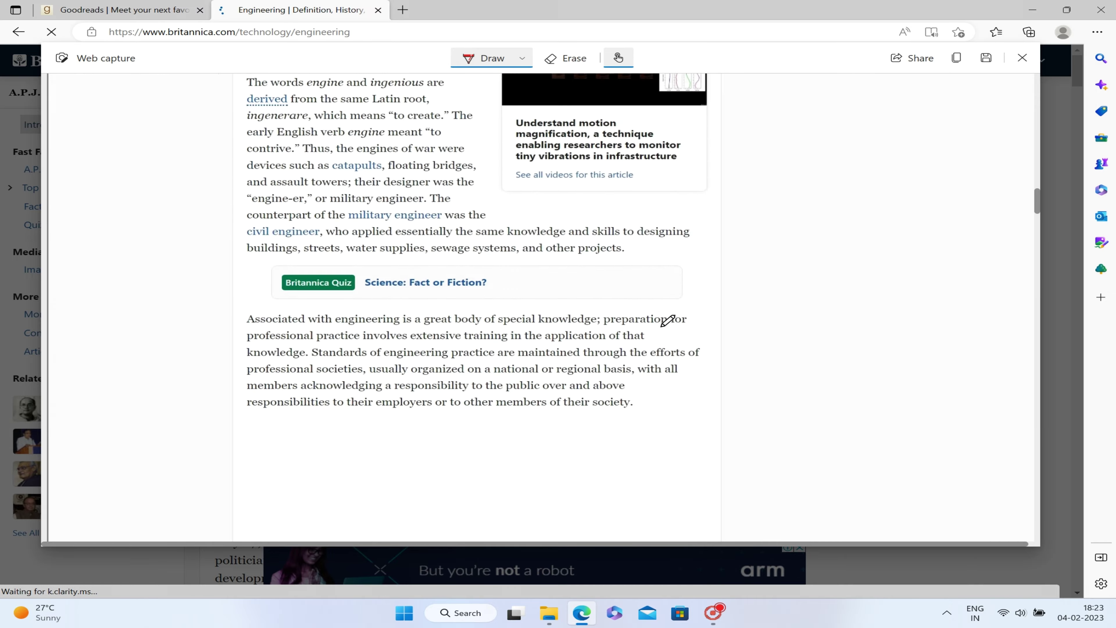
scroll(668, 321, up, 2)
scroll(747, 299, up, 13)
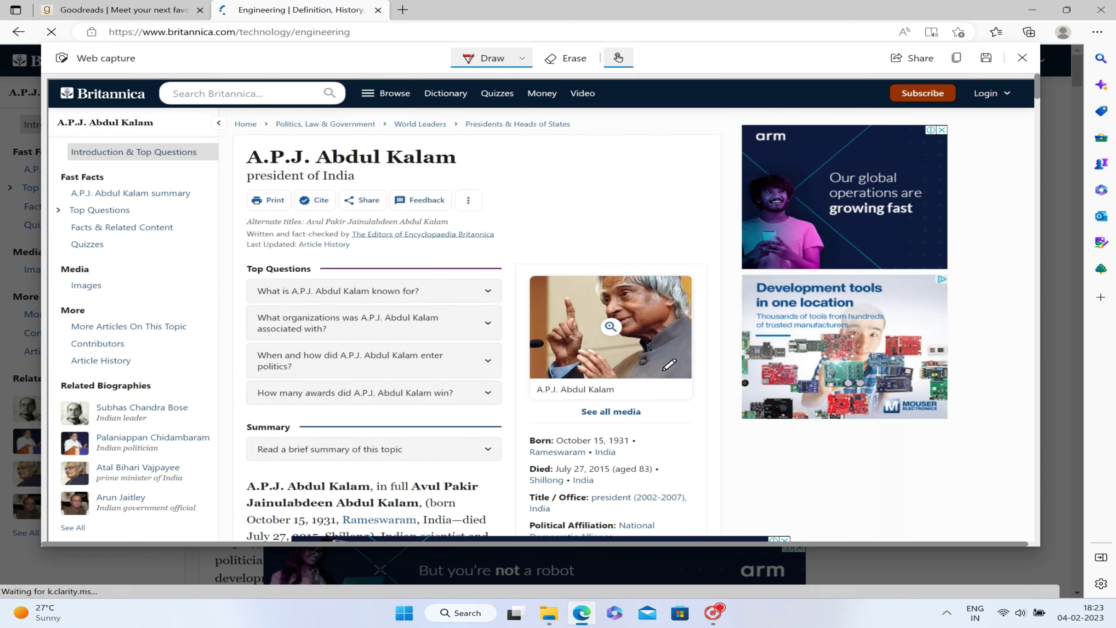
scroll(846, 280, down, 9)
scroll(791, 163, down, 1)
Underline 'from 2002 to 2007' and 'and widening access to health care and education.' in red ink.
drag(251, 173, 703, 184)
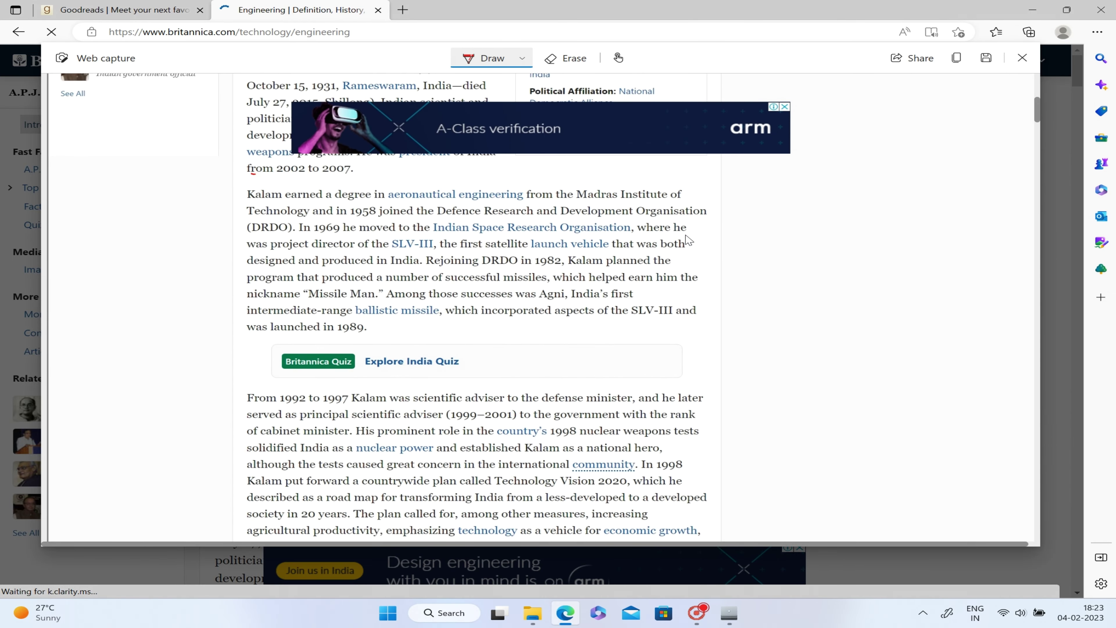
scroll(689, 240, down, 4)
scroll(659, 308, up, 1)
drag(254, 359, 629, 349)
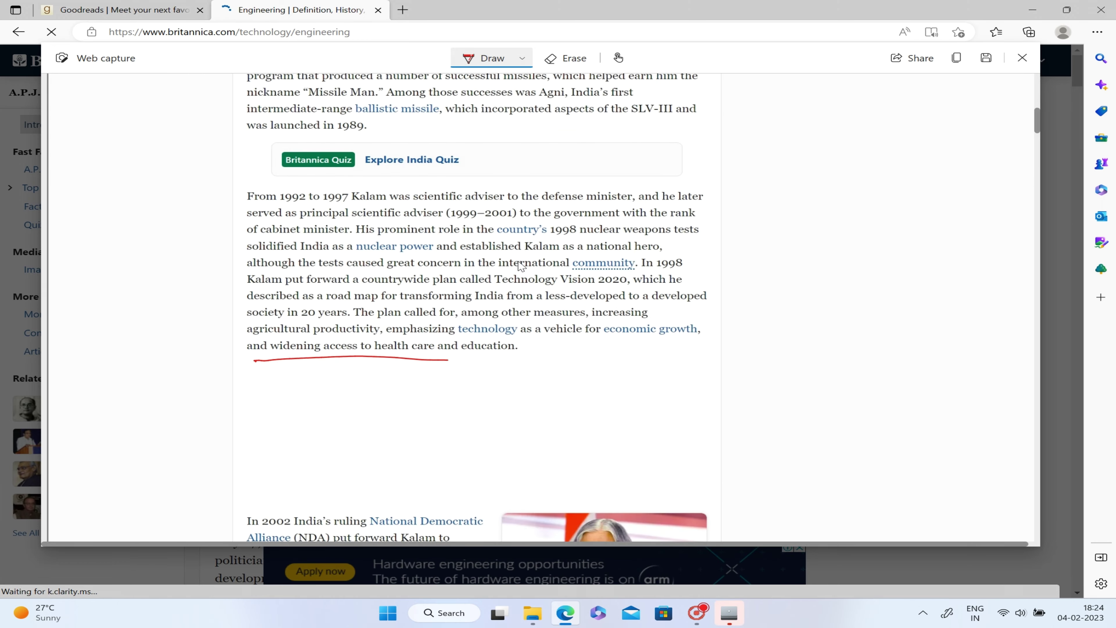
scroll(630, 349, down, 3)
scroll(526, 250, down, 5)
scroll(526, 250, up, 20)
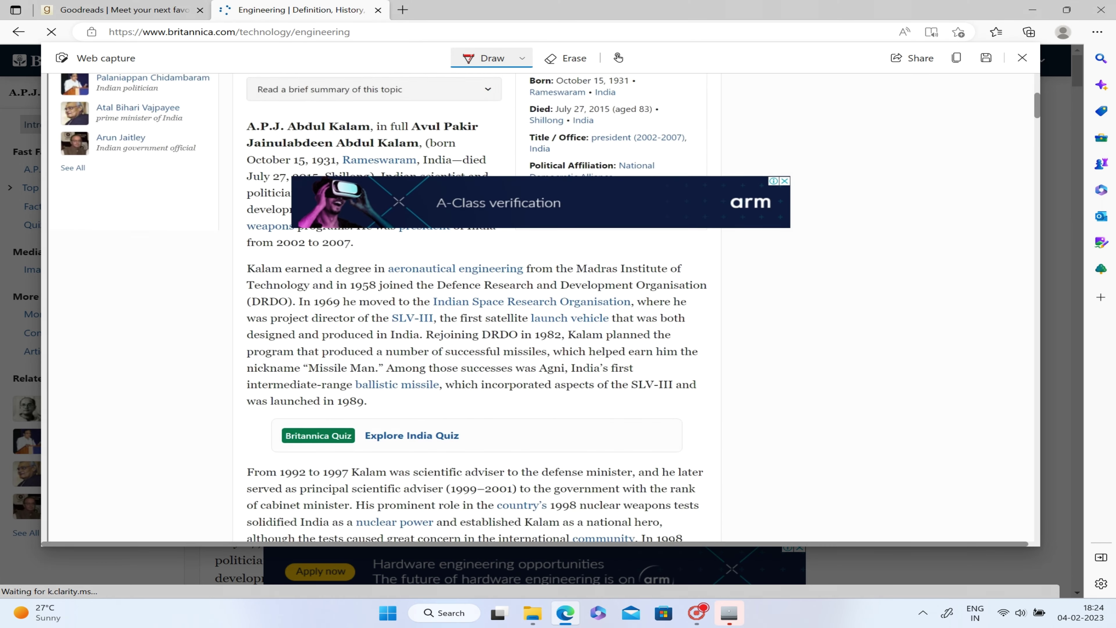
scroll(526, 250, down, 1)
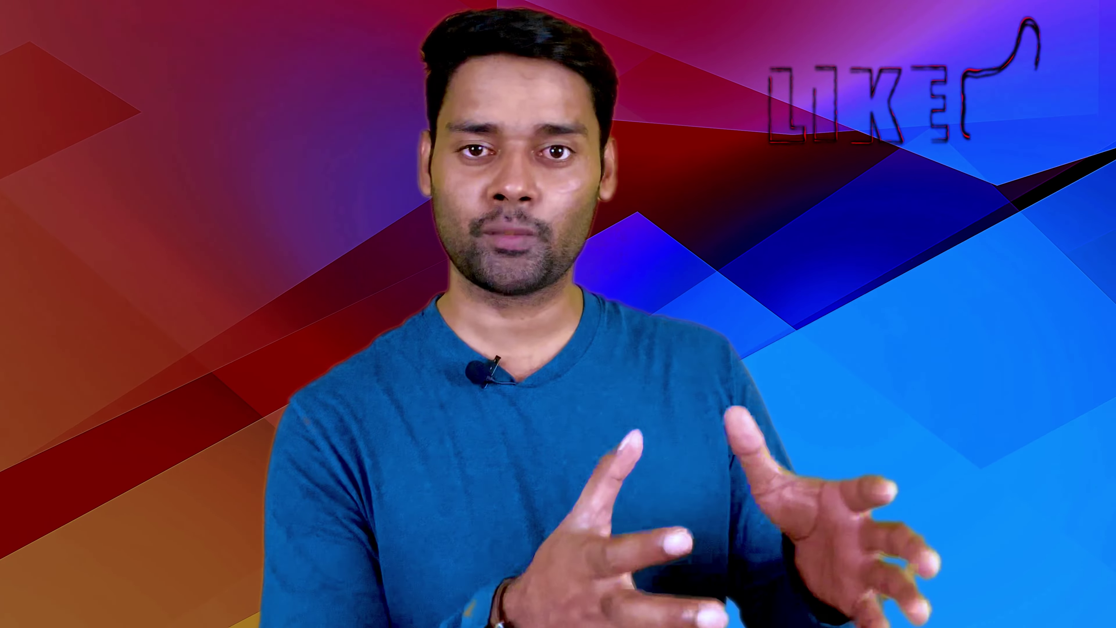